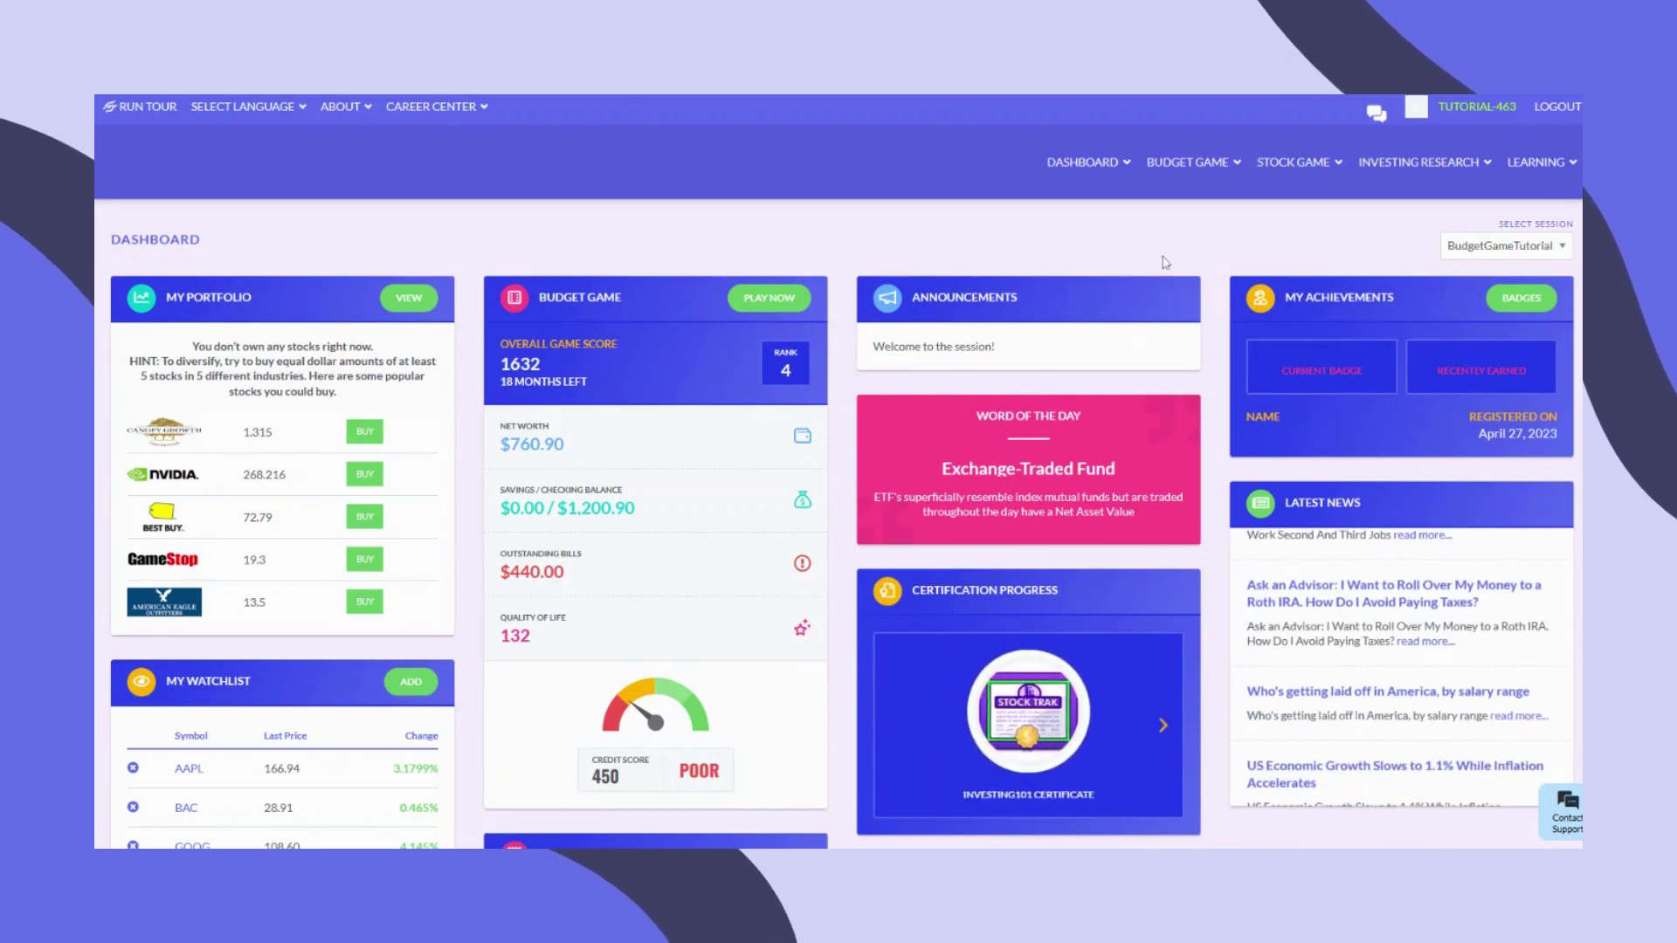
# - Start playing the Budget Game and dismiss the Game Basics introduction
pyautogui.click(1198, 157)
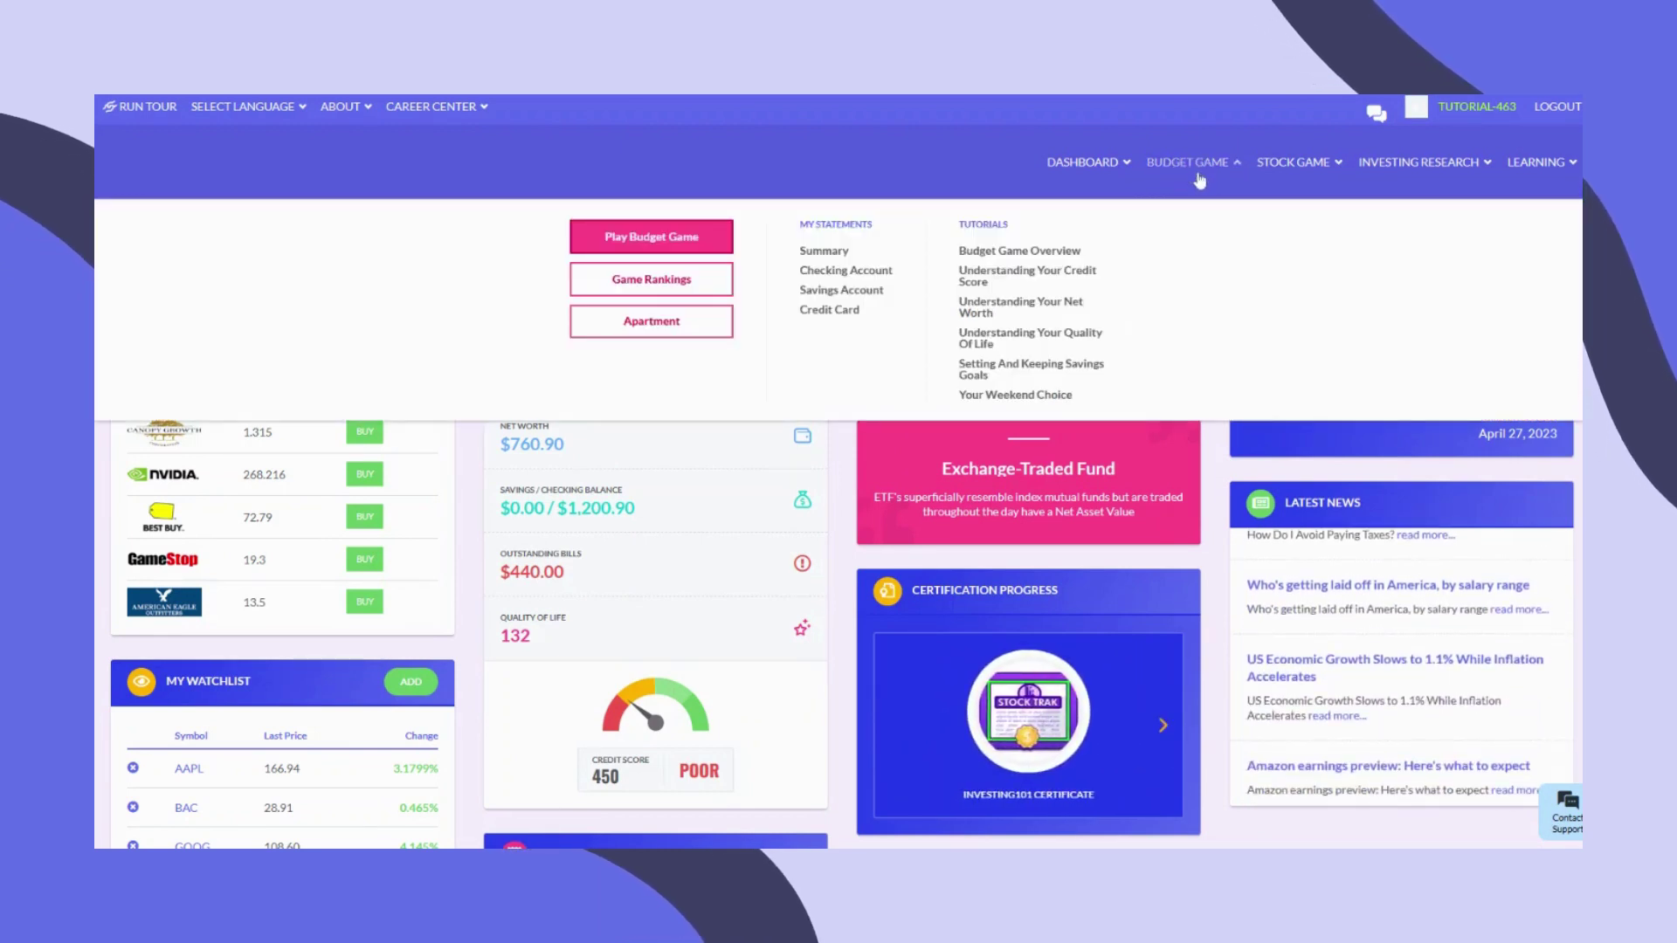
pyautogui.click(680, 229)
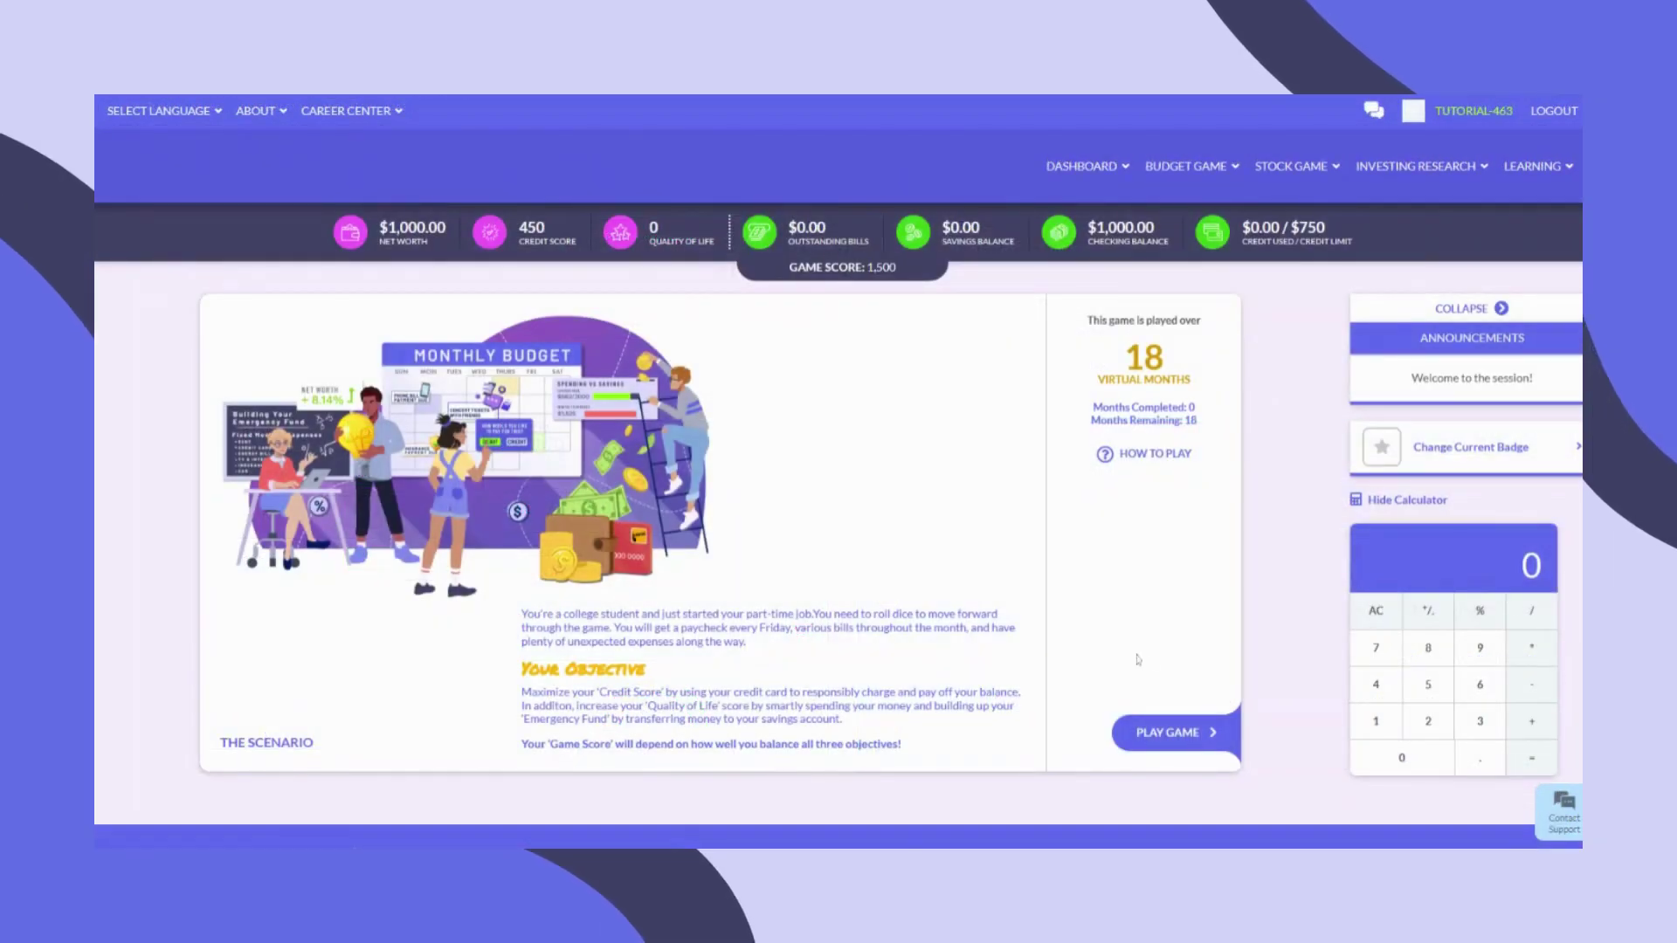
pyautogui.click(1195, 732)
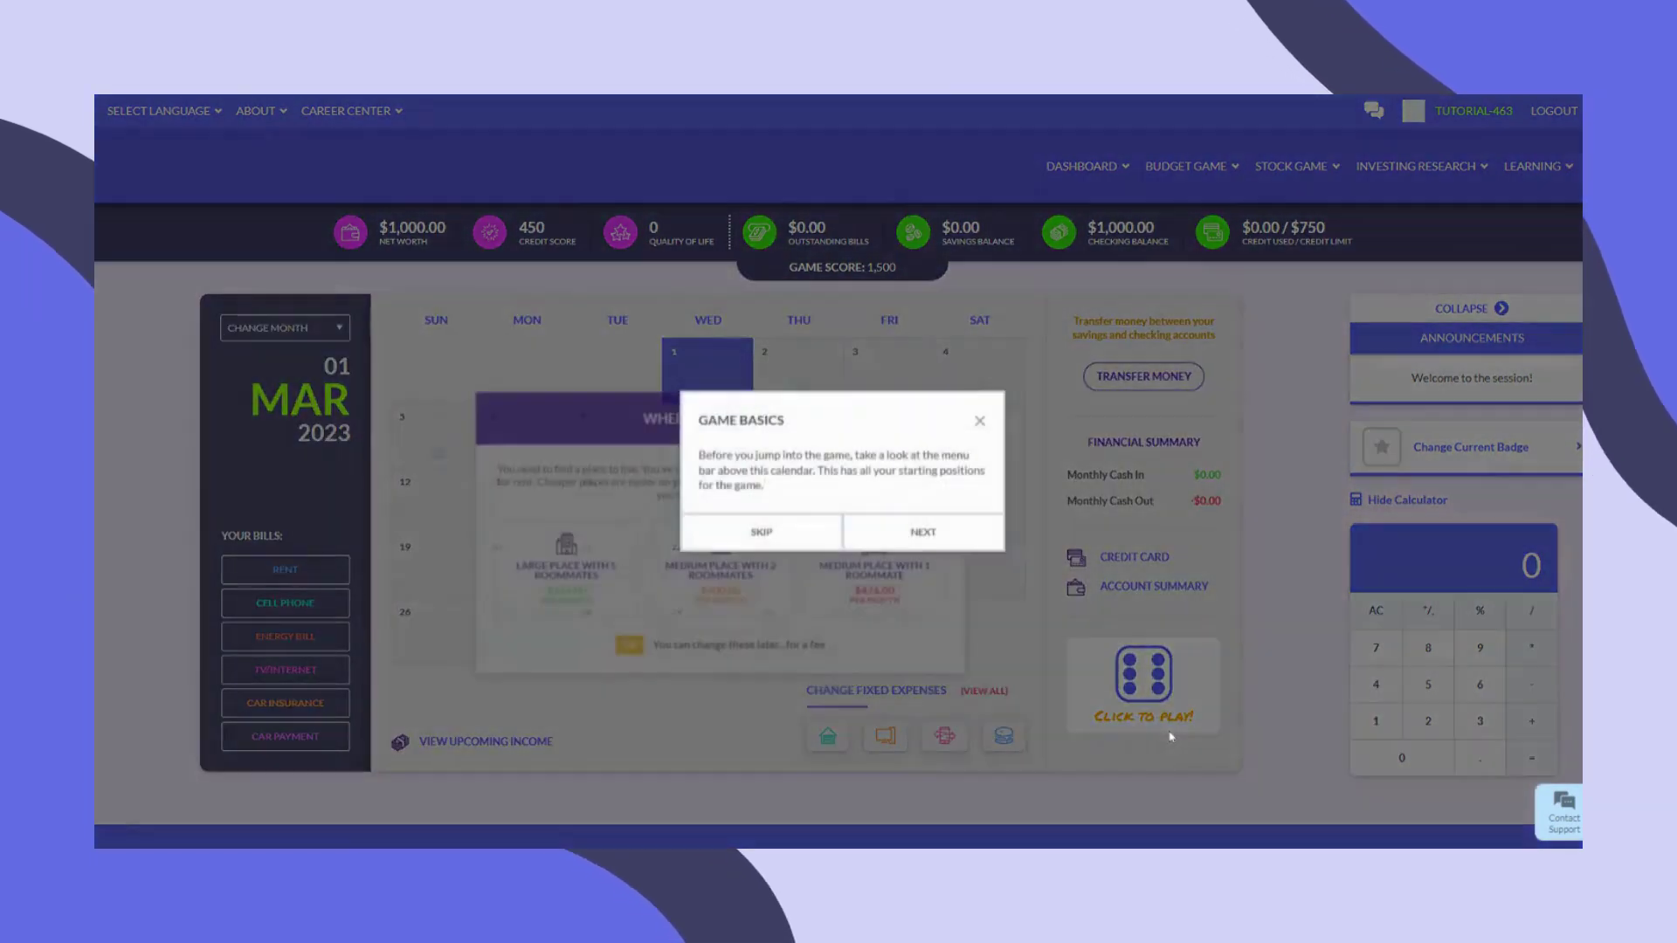
pyautogui.click(979, 422)
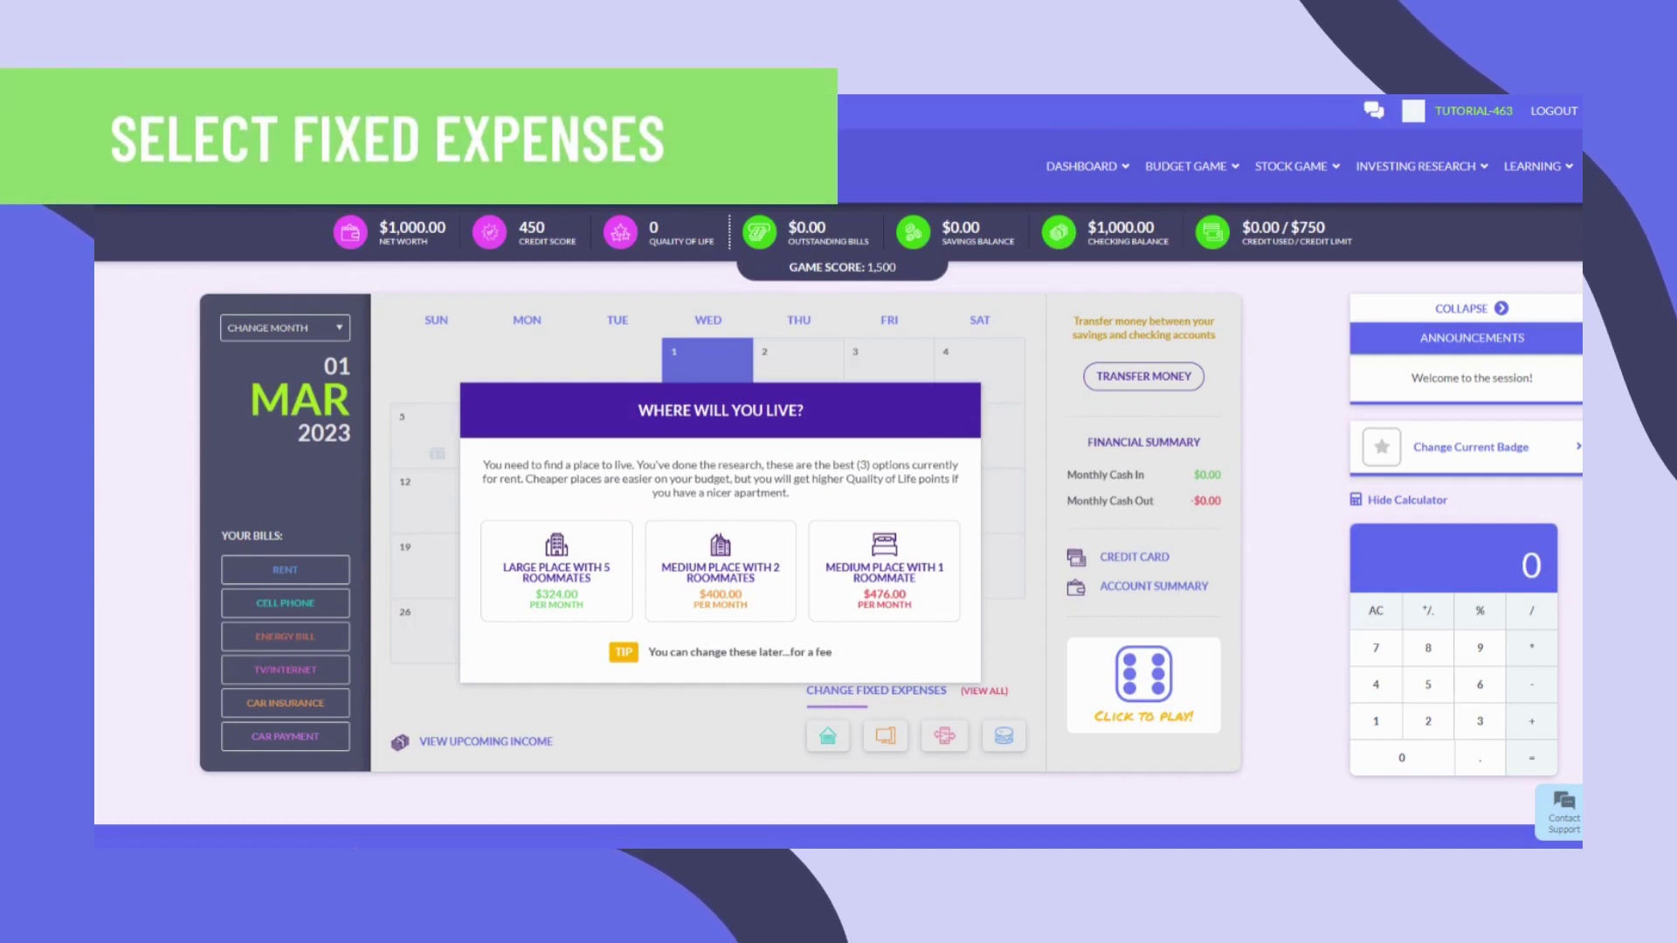
# - Choose the medium place with 2 roommates, no-TV 25MBS home internet, 5G data with unlimited texts and calls, and ramen and discount groceries
pyautogui.click(735, 578)
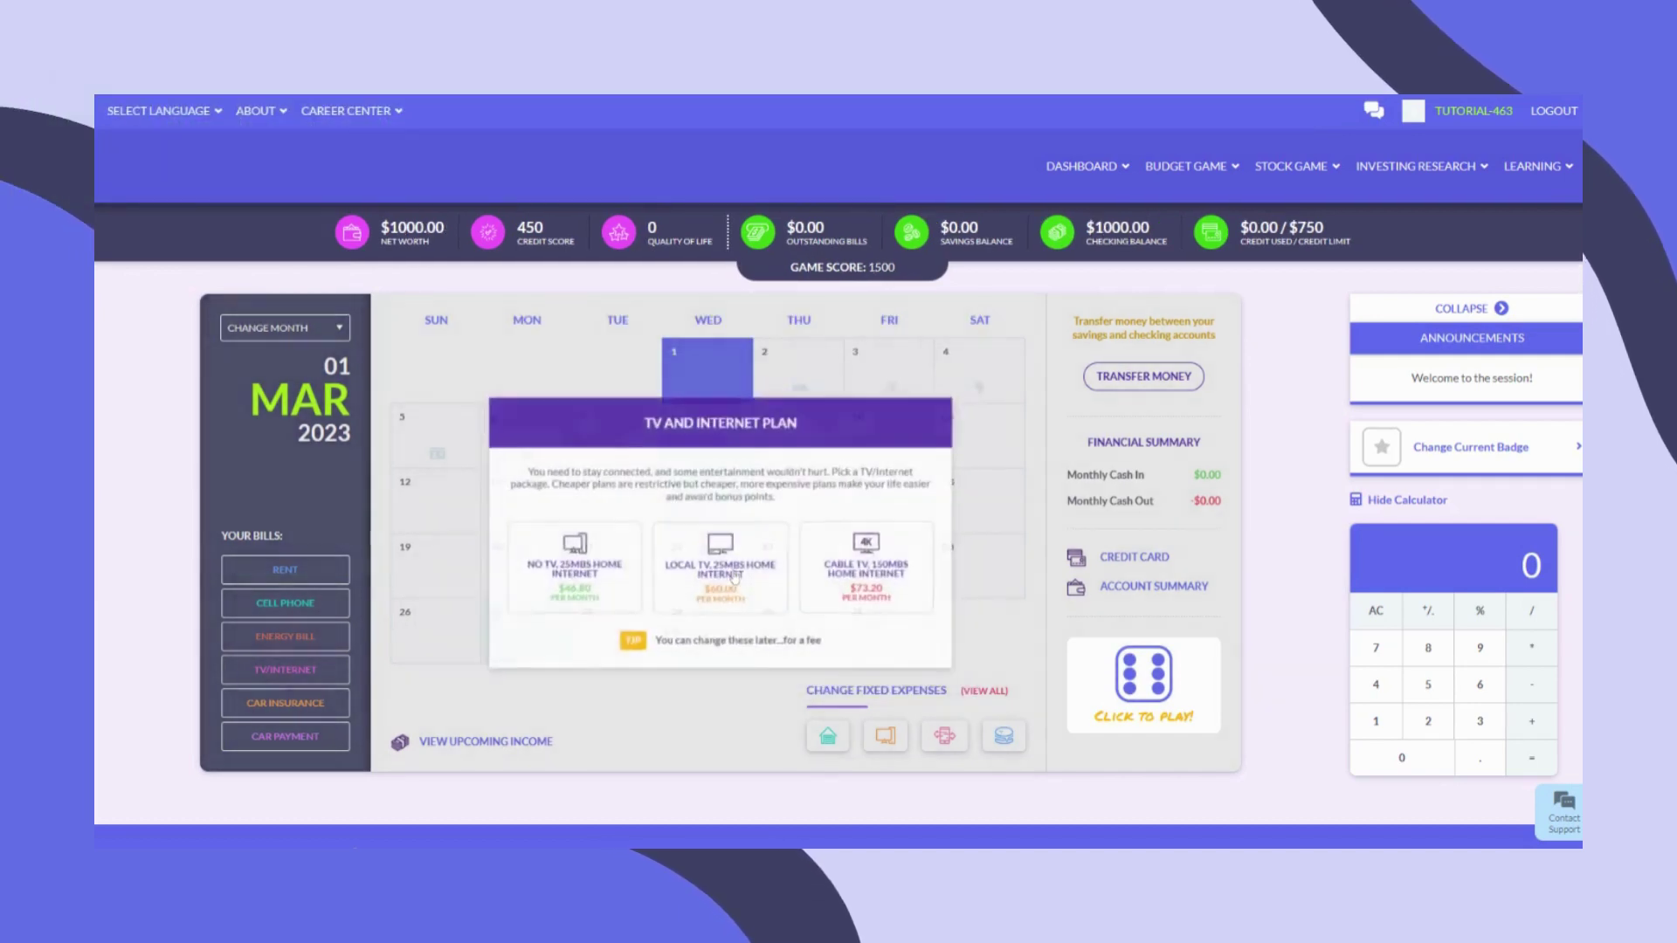
pyautogui.click(550, 572)
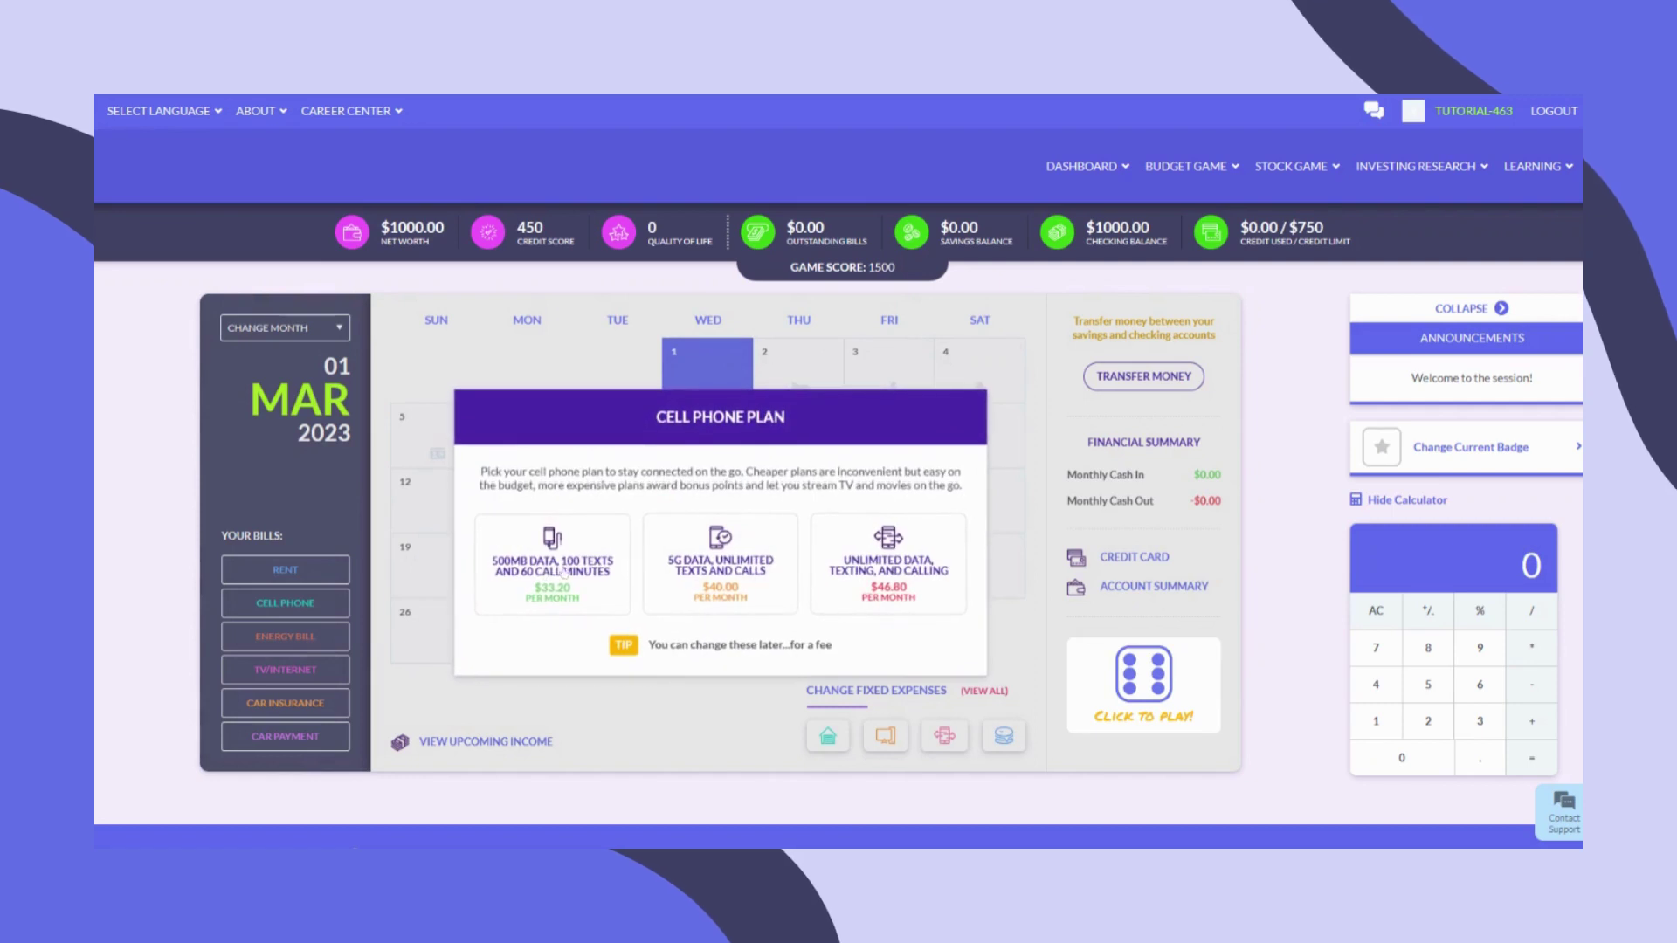
pyautogui.click(729, 567)
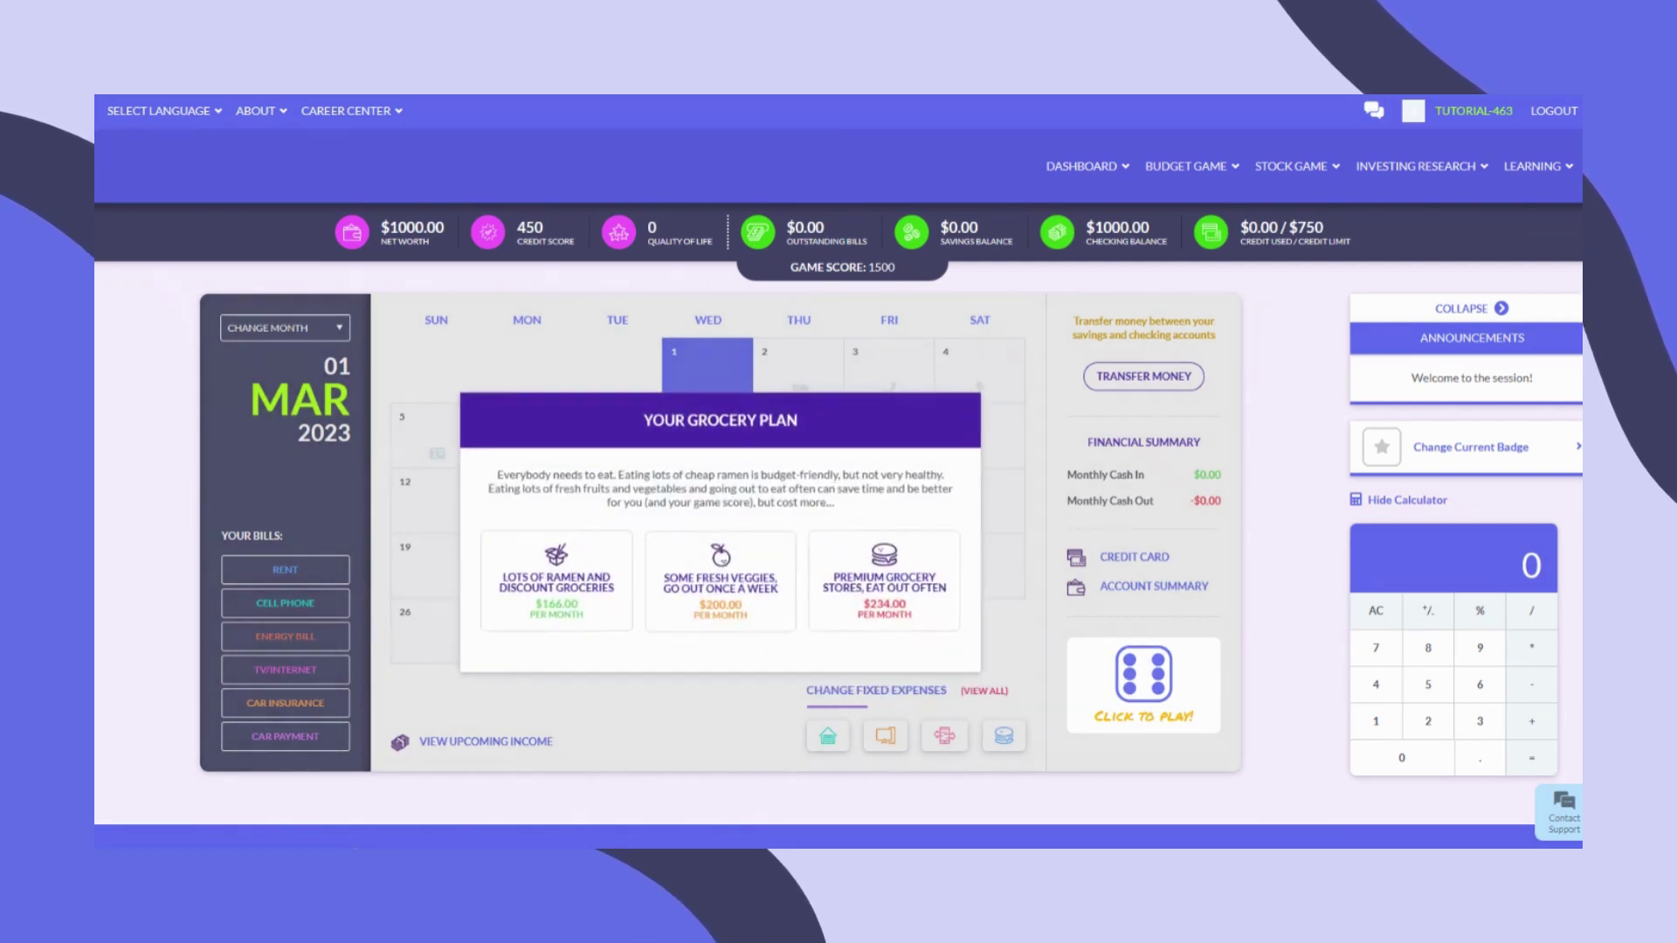
pyautogui.click(555, 600)
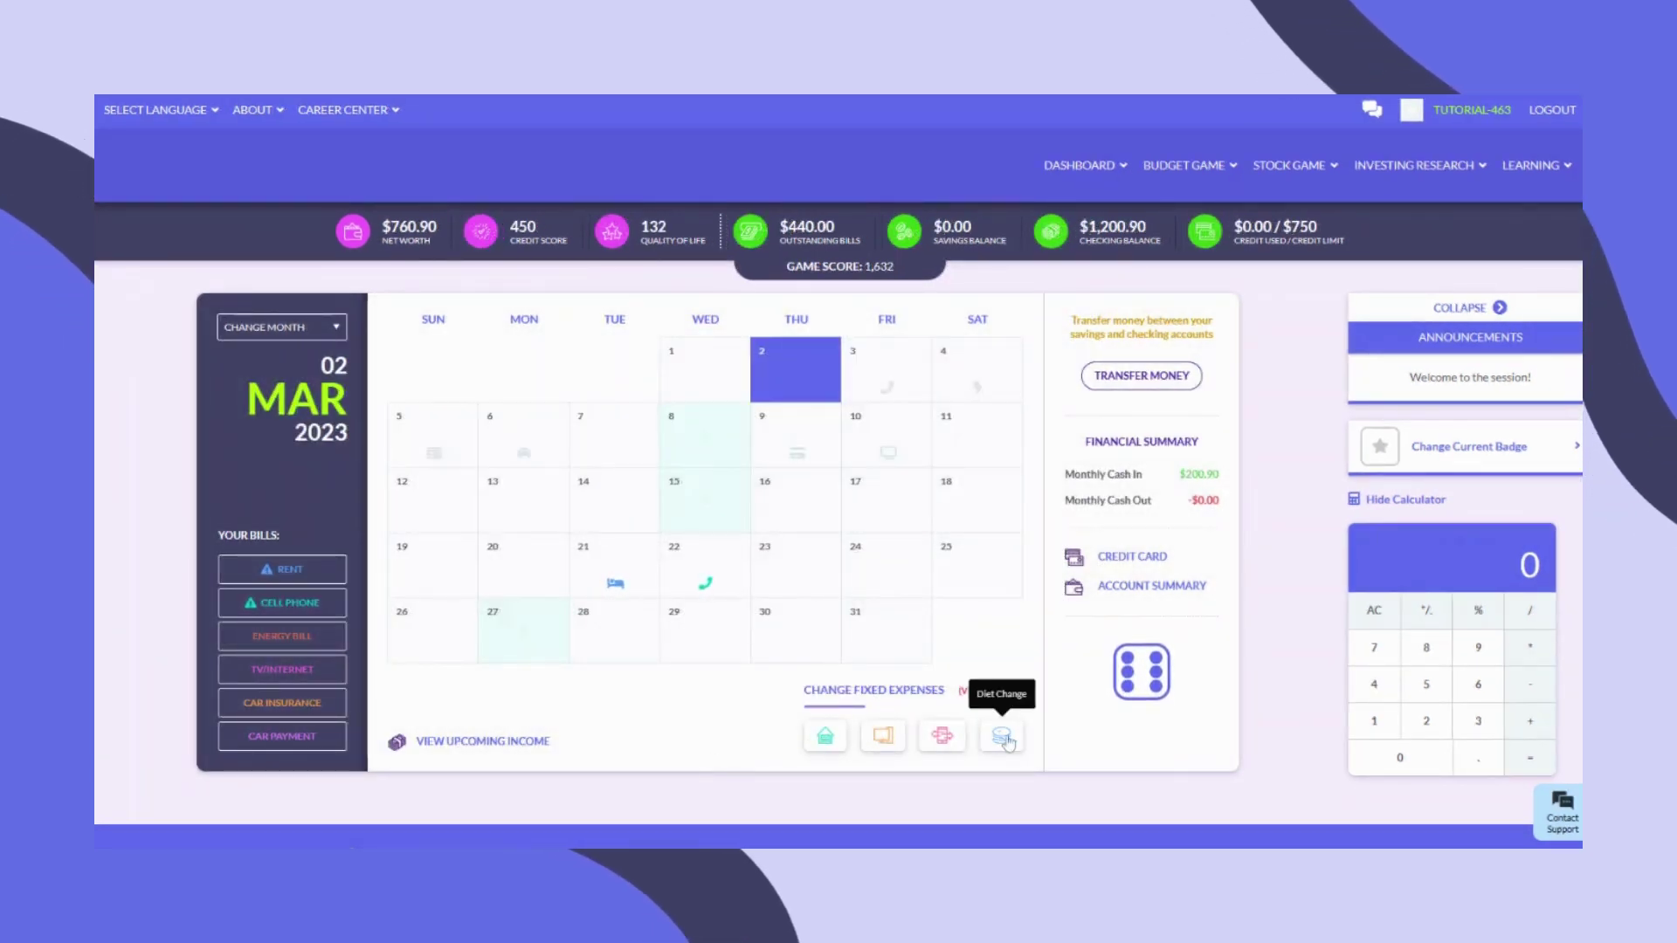
# - Look at the options for changing the housing expense and close them without choosing a new place
pyautogui.click(827, 738)
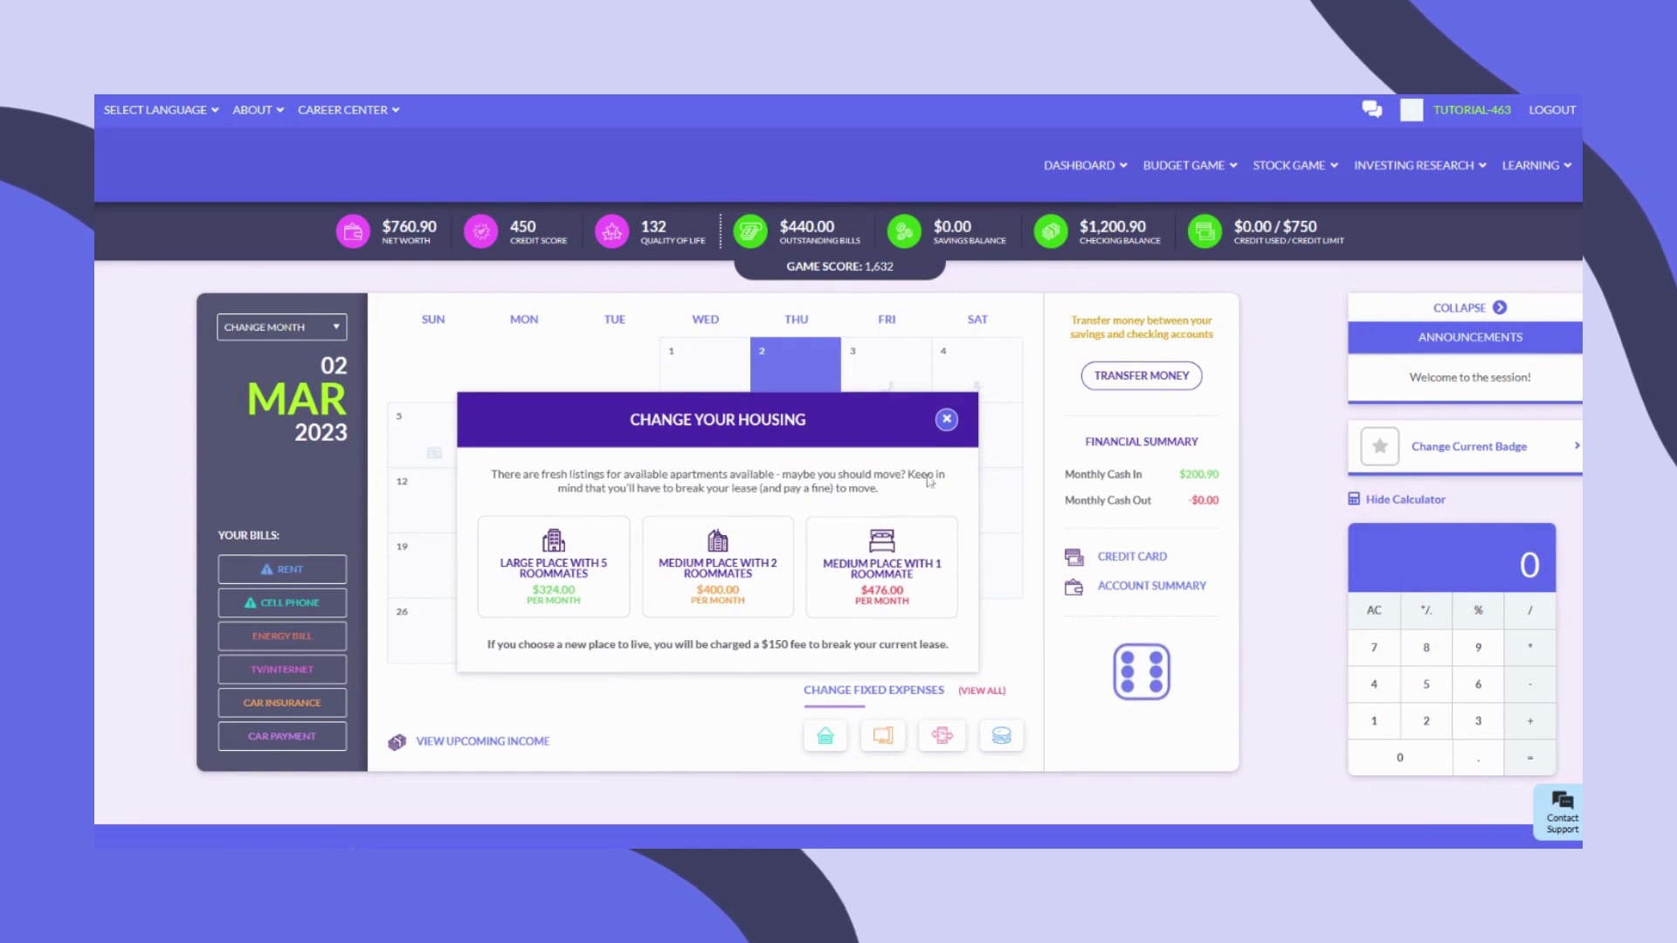
pyautogui.click(945, 419)
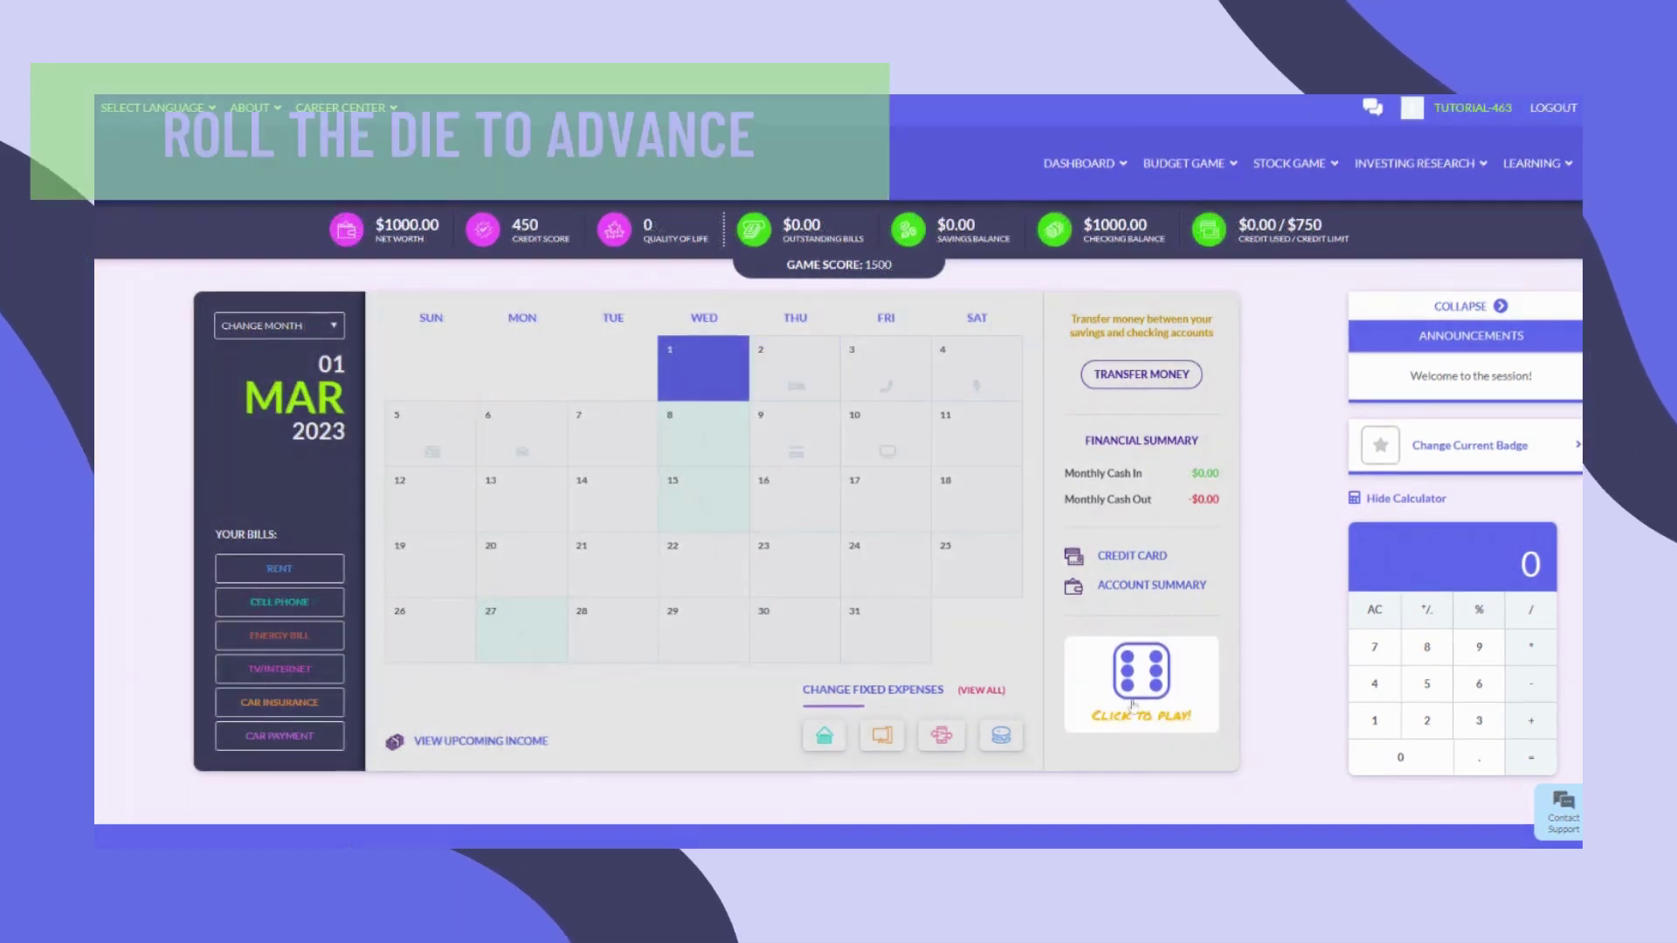
# - Roll the die to begin the March 2023 budget and total the expected paychecks on the calculator as 456 × 4 + 216
pyautogui.click(1142, 674)
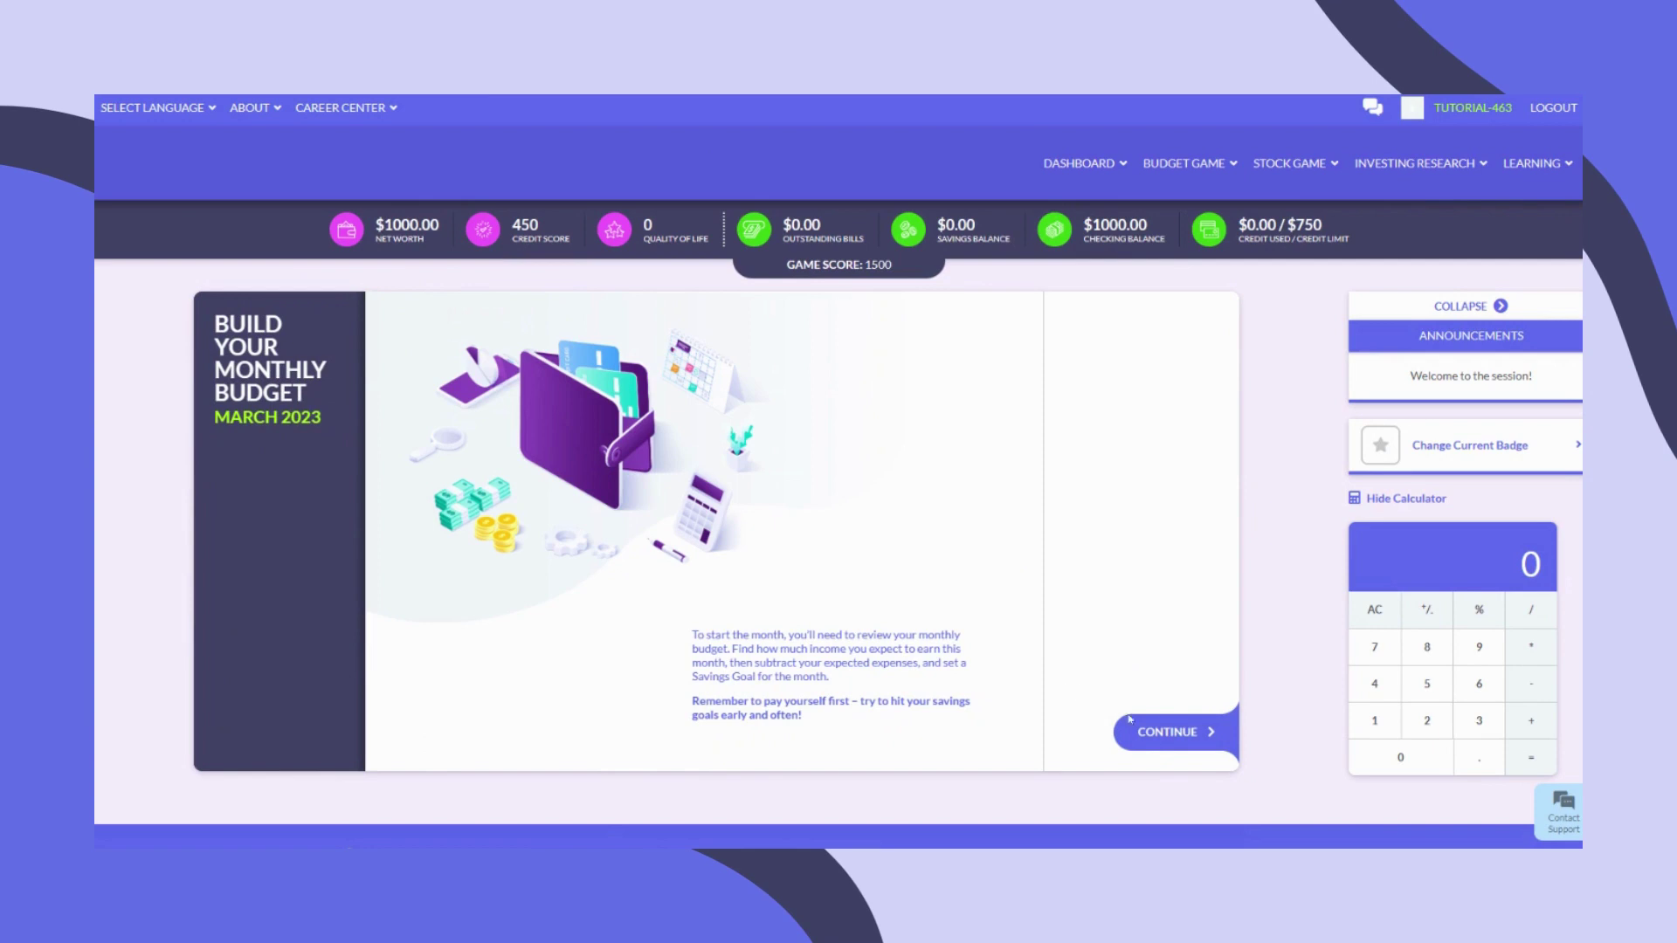
pyautogui.click(1159, 734)
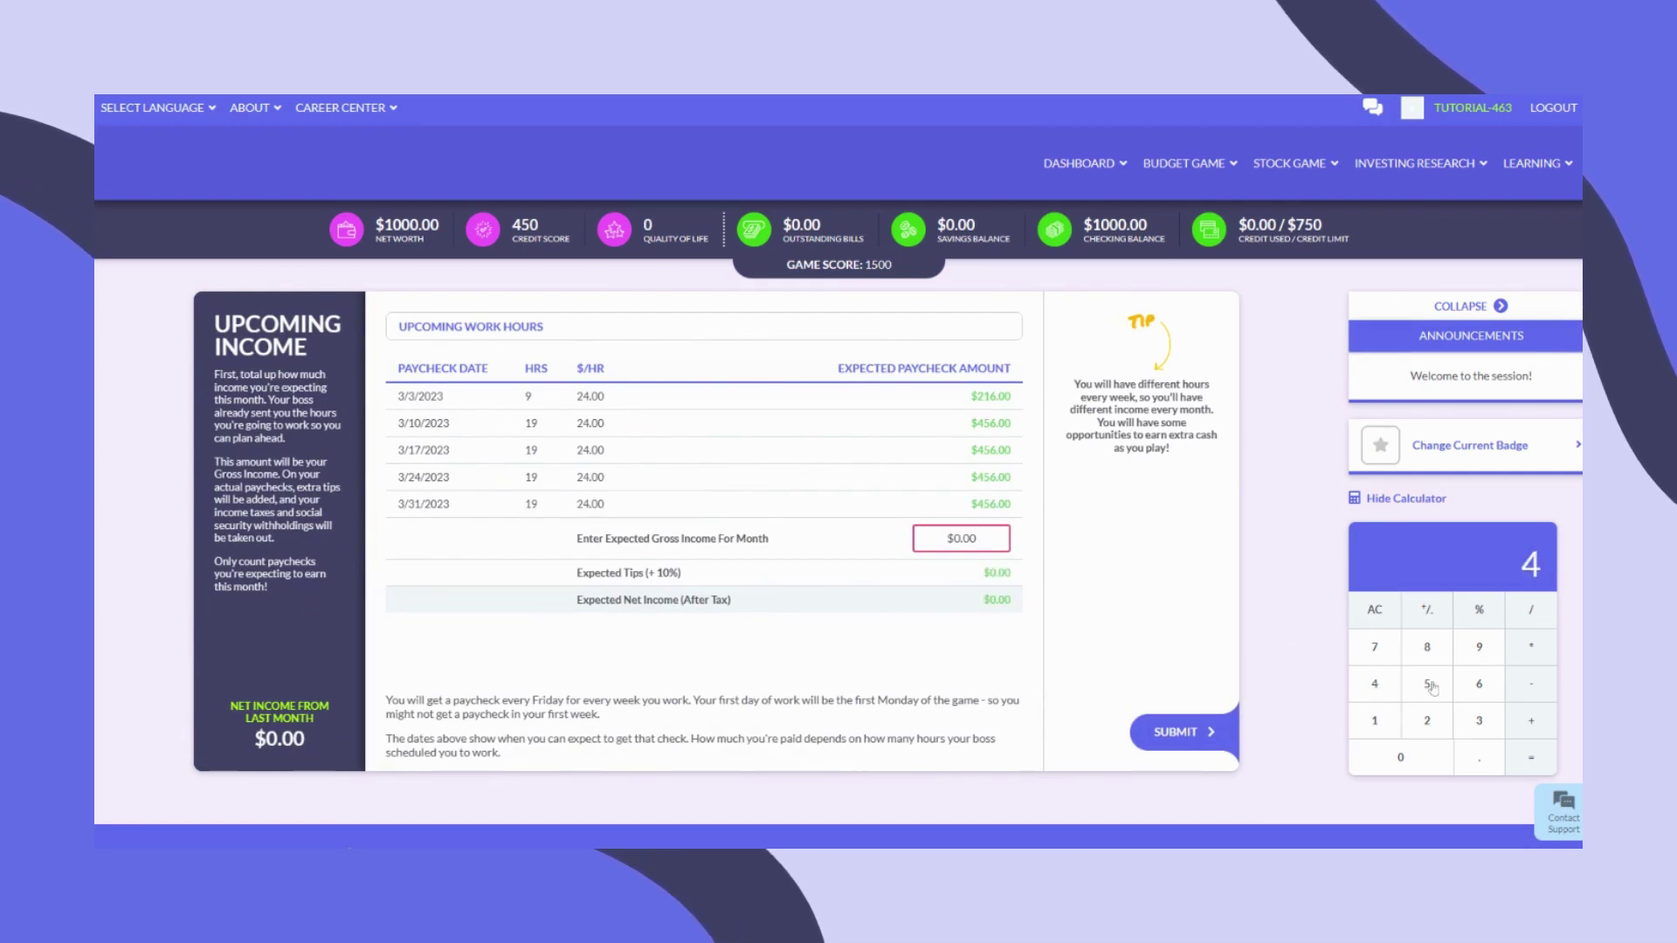
pyautogui.click(1478, 684)
pyautogui.click(1531, 647)
pyautogui.click(1375, 684)
pyautogui.click(1531, 720)
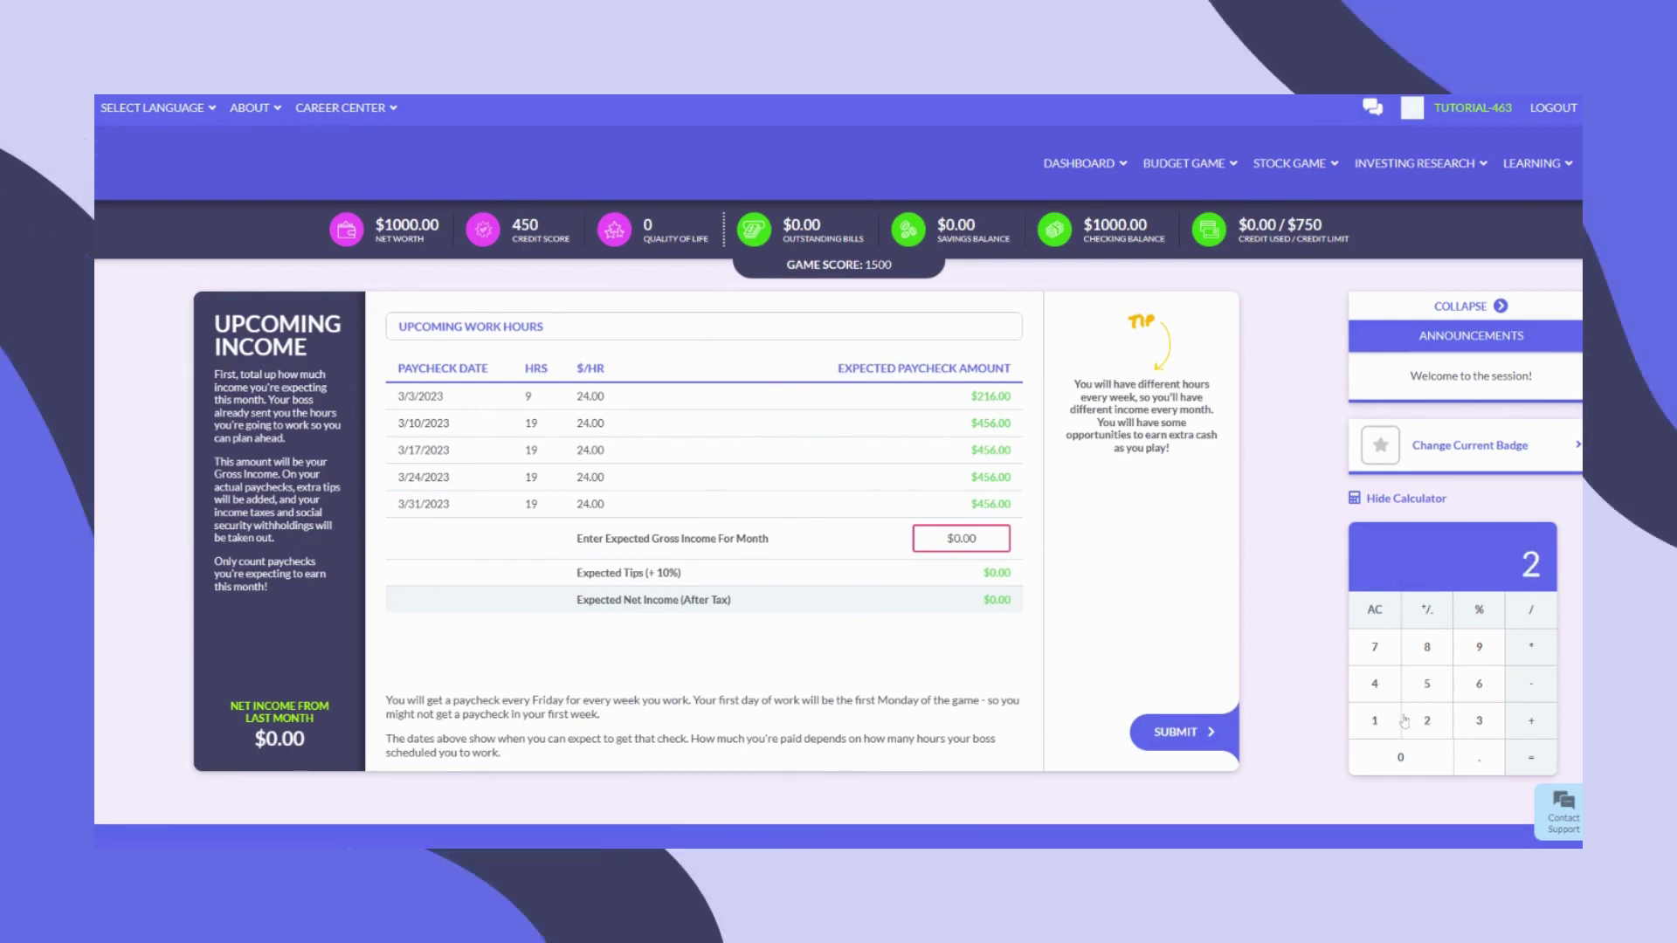
pyautogui.click(1530, 757)
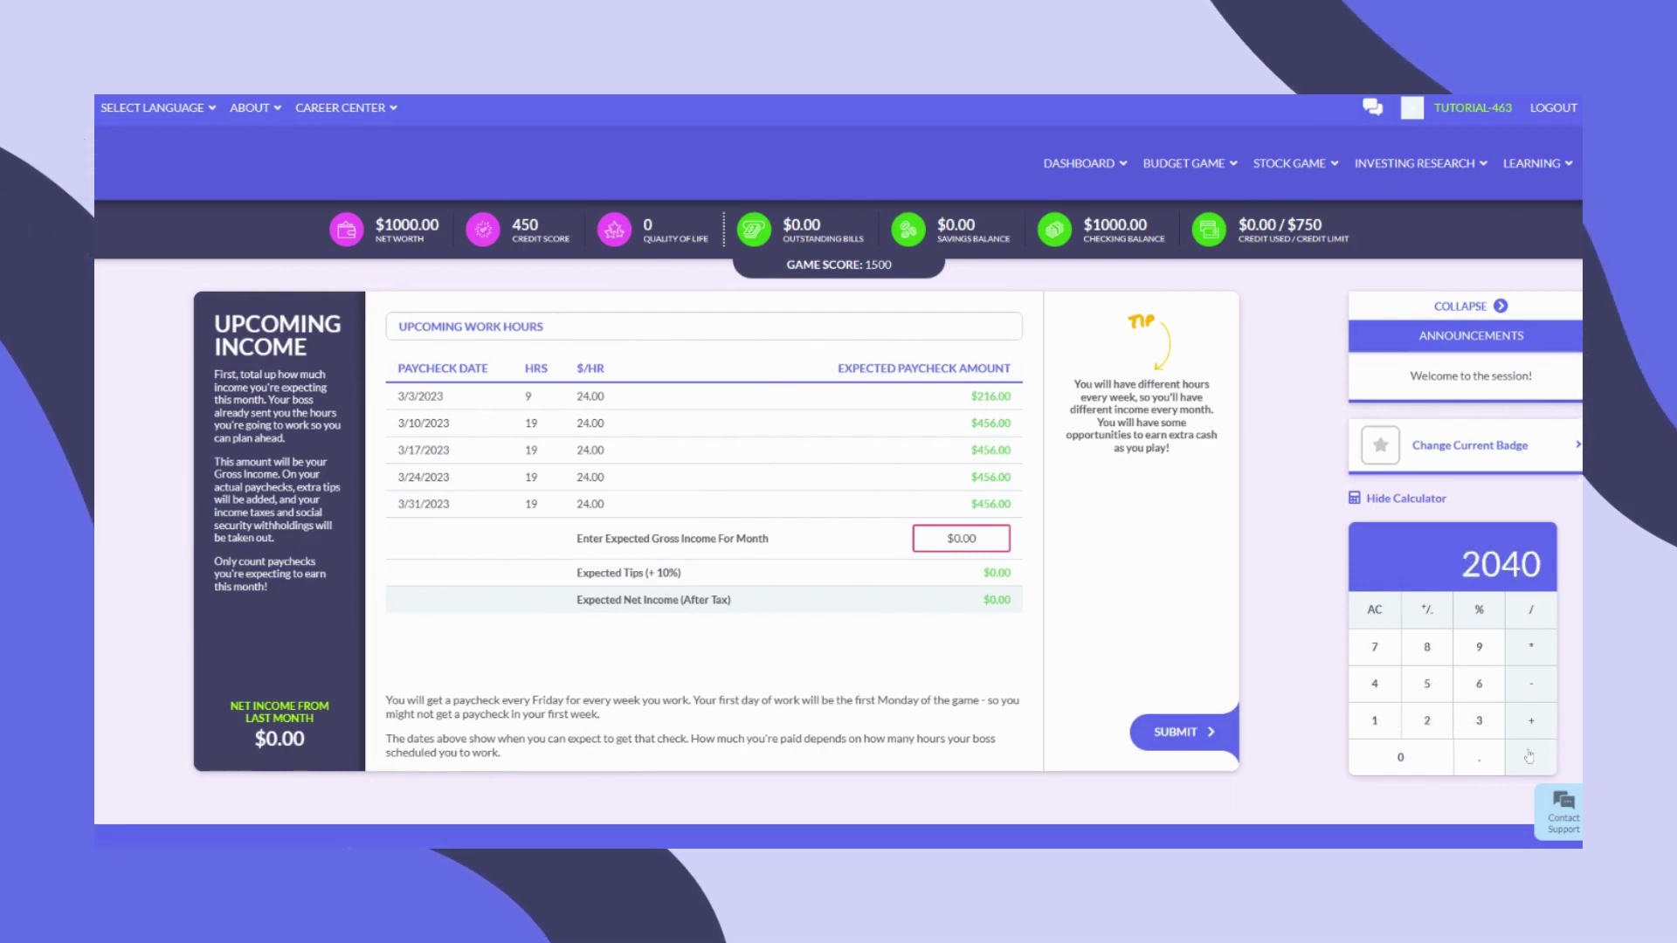
# - Submit 2040 as the expected gross income for the month and continue to the expected cash outflow
pyautogui.write('2040')
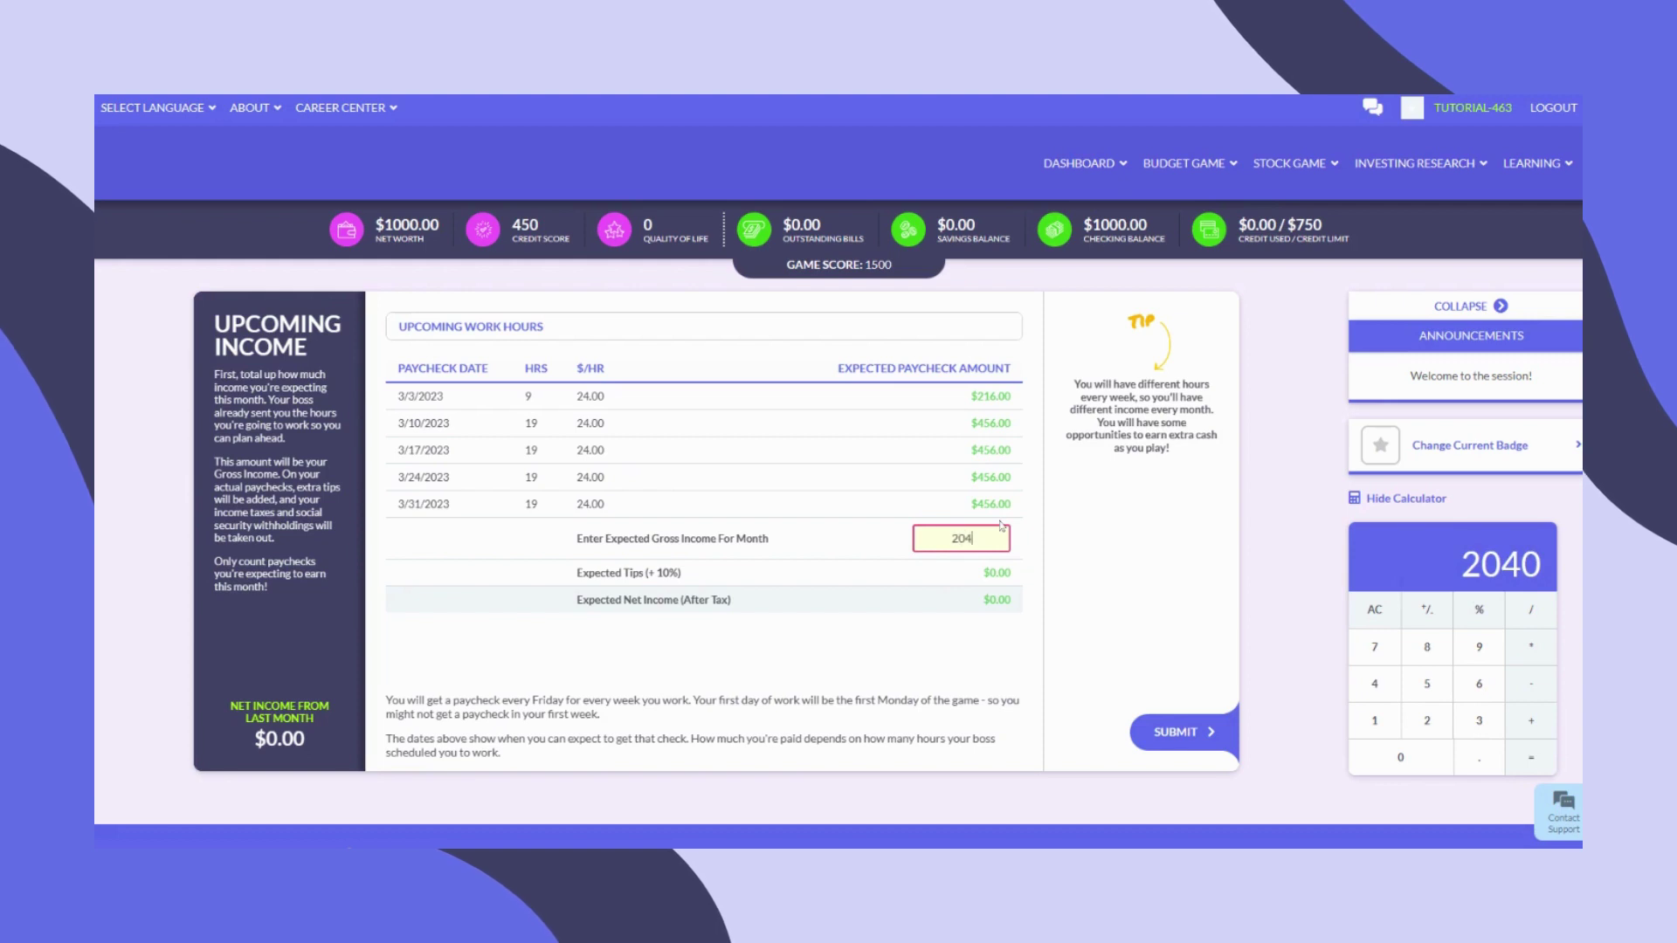
pyautogui.click(1022, 573)
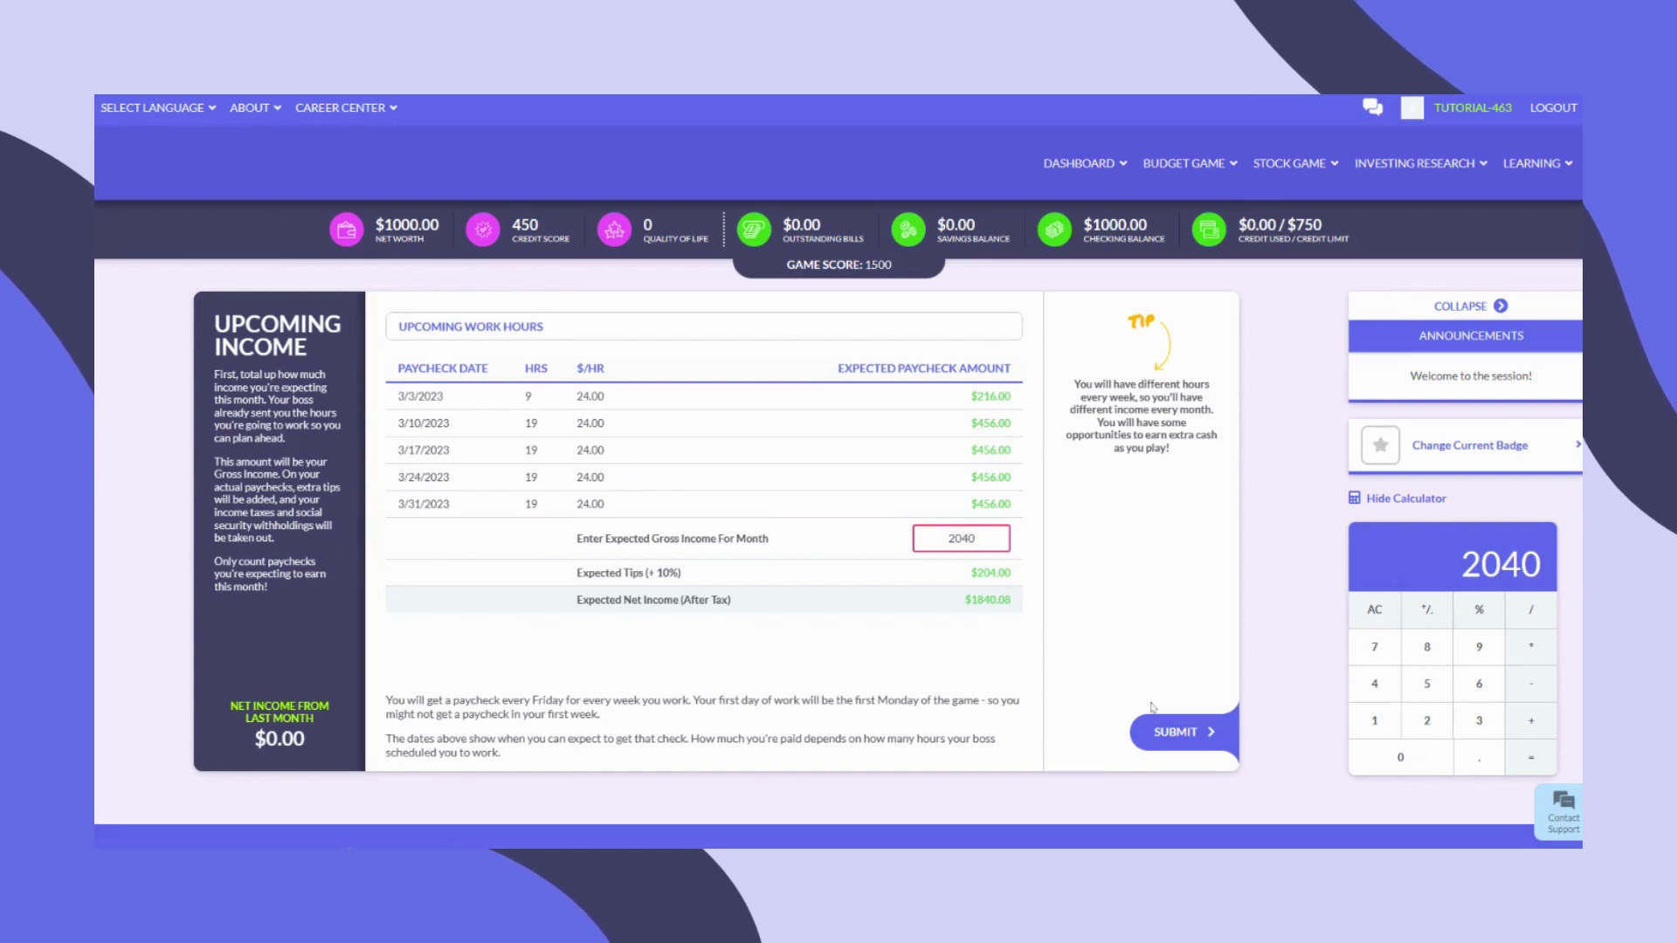
pyautogui.click(1180, 738)
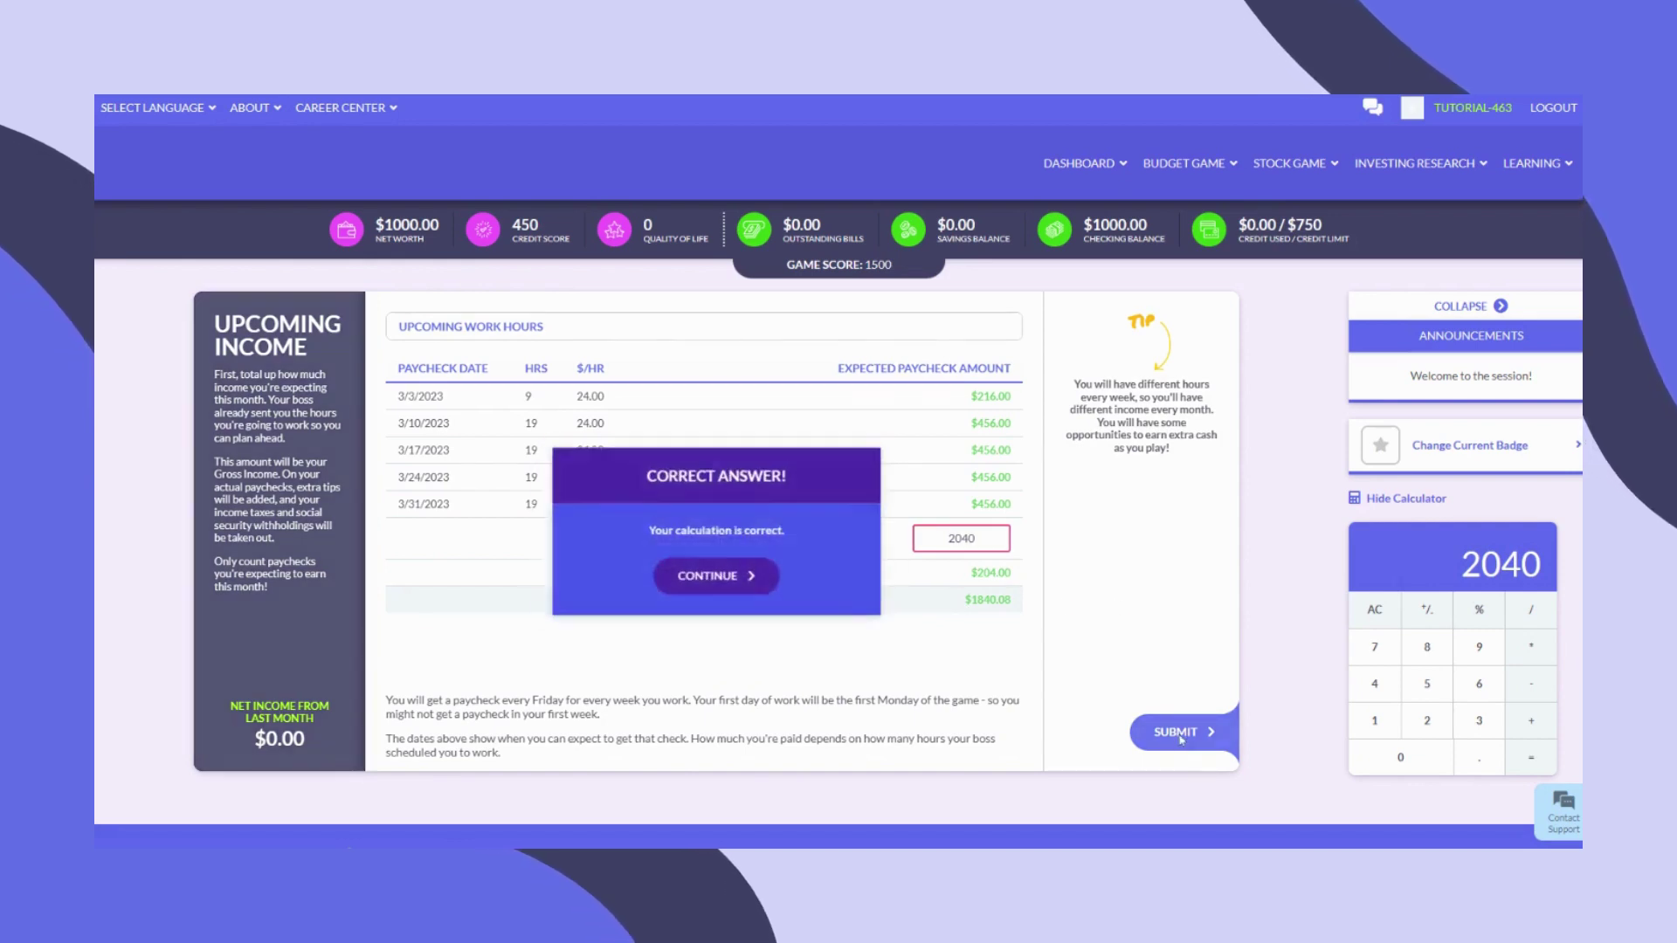
pyautogui.click(721, 577)
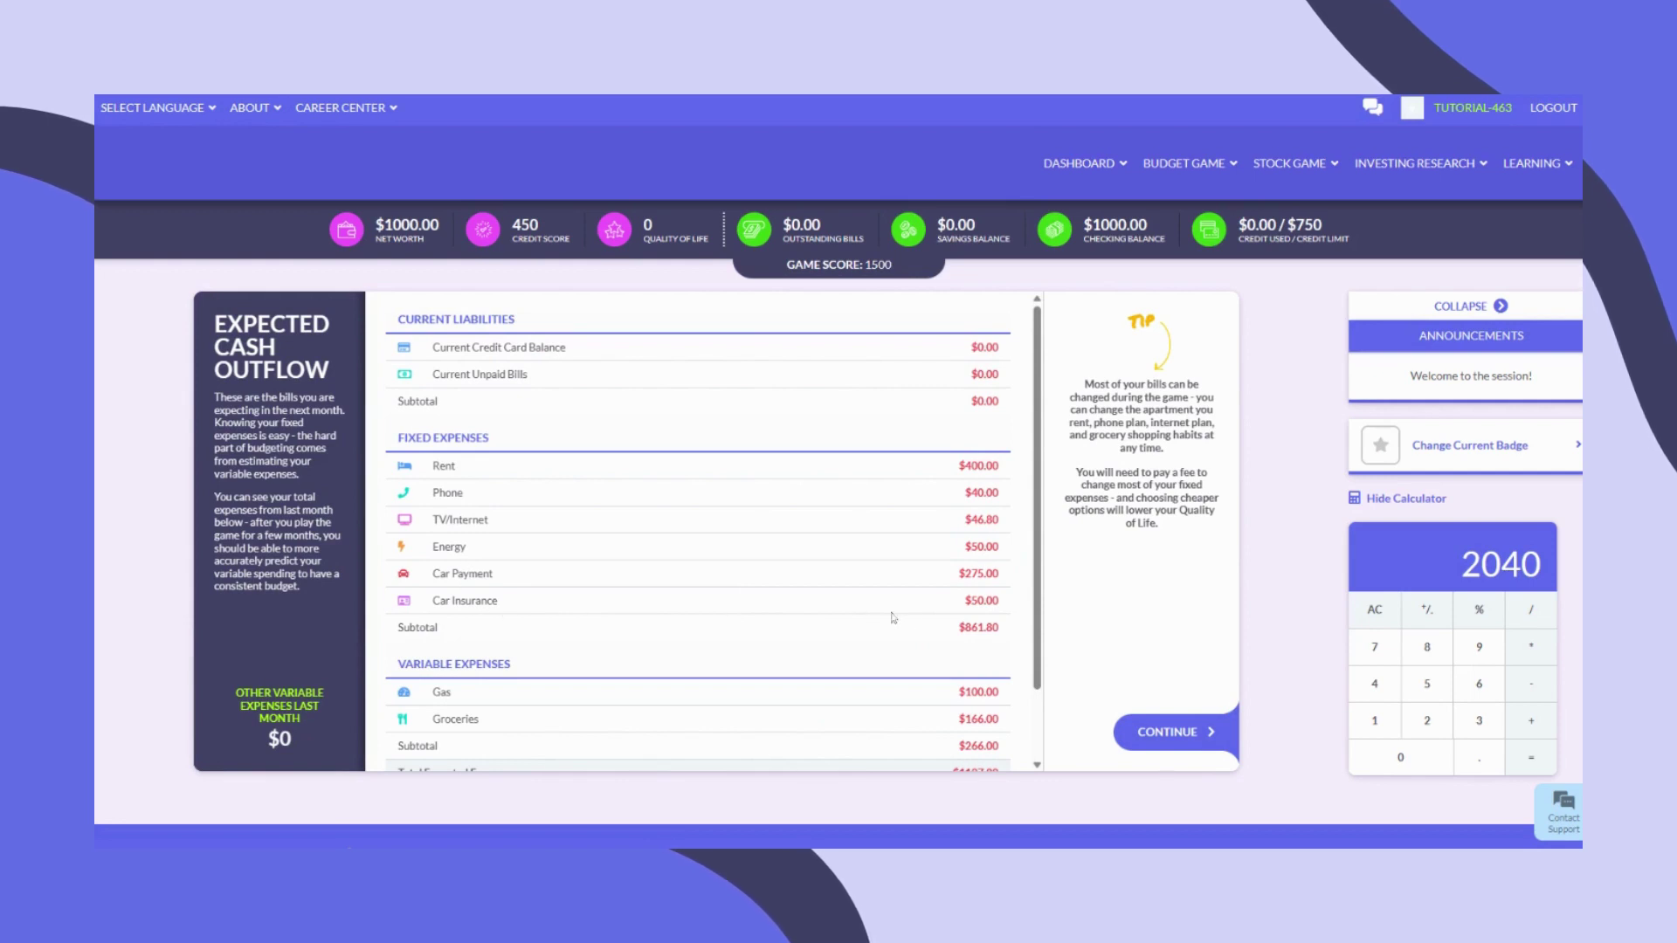
# - Estimate 300 for other unplanned expenses and continue with the budget
pyautogui.scroll(-2, 1031, 611)
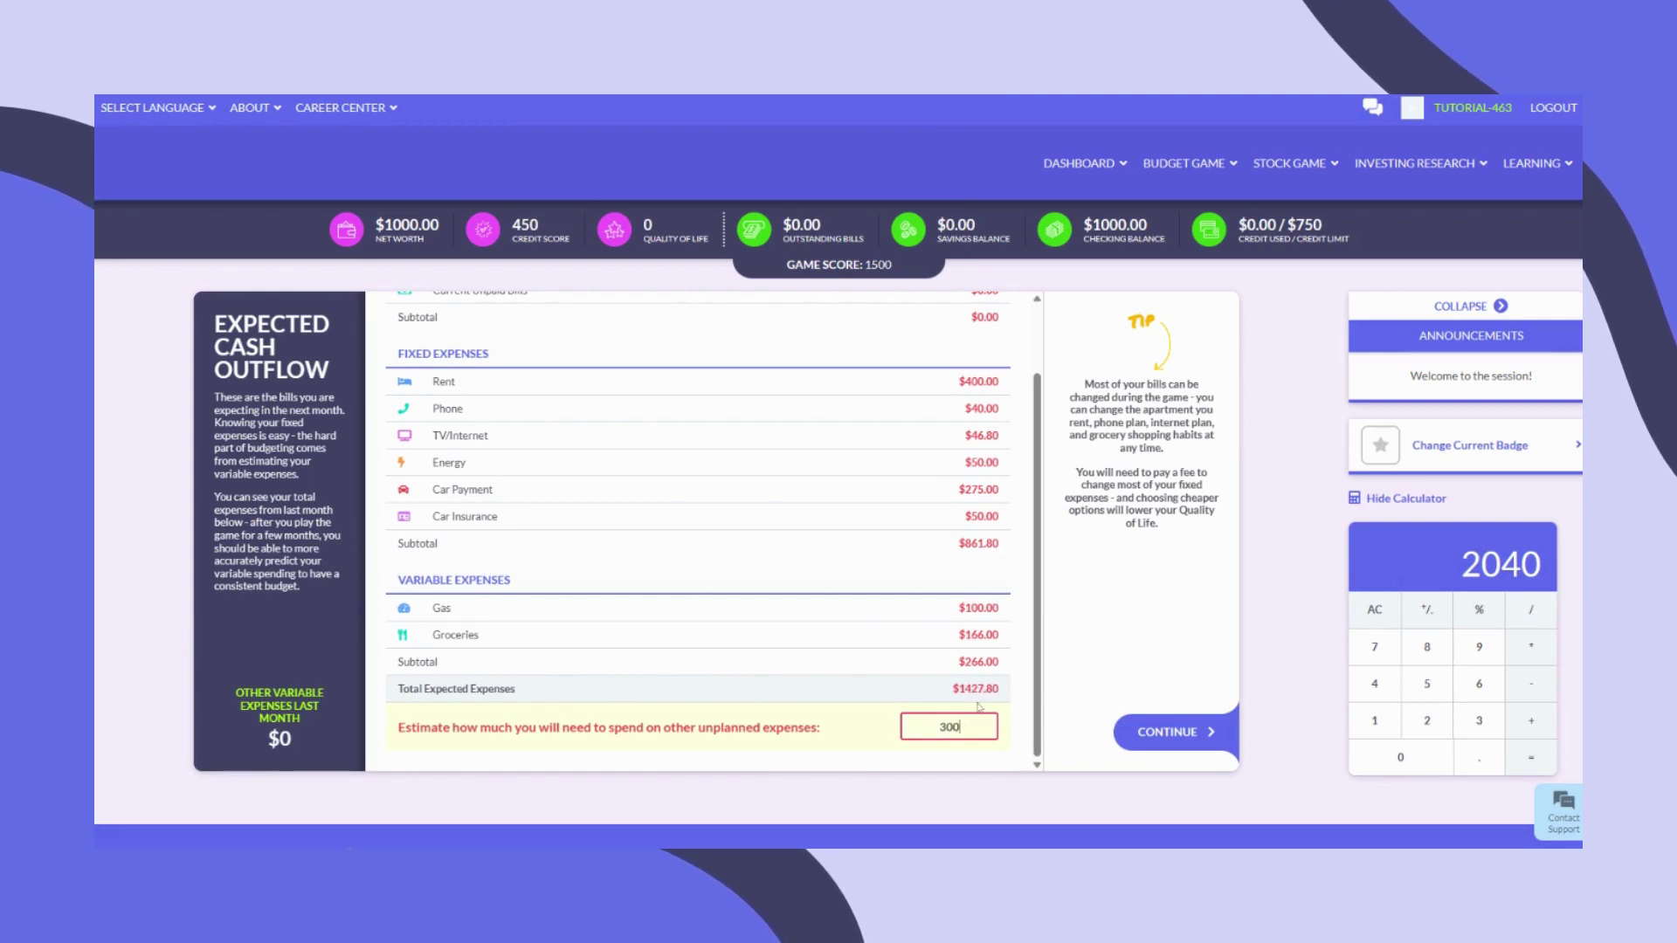
pyautogui.click(1170, 733)
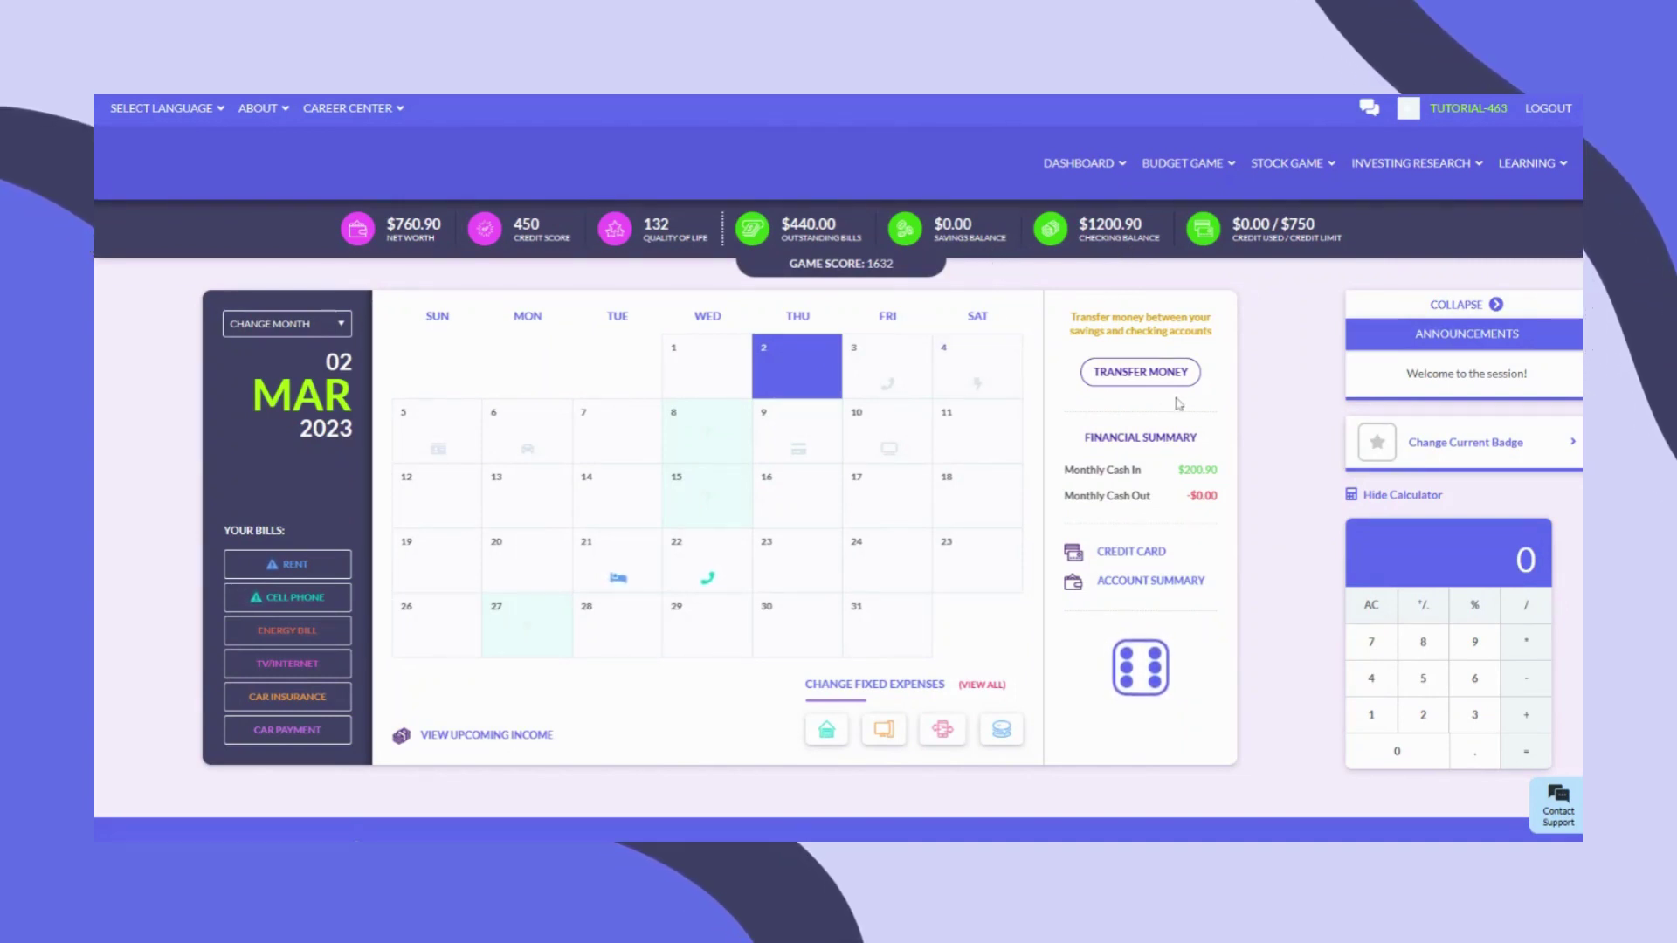
# - Transfer 200 from the checking account to the savings account
pyautogui.click(1136, 373)
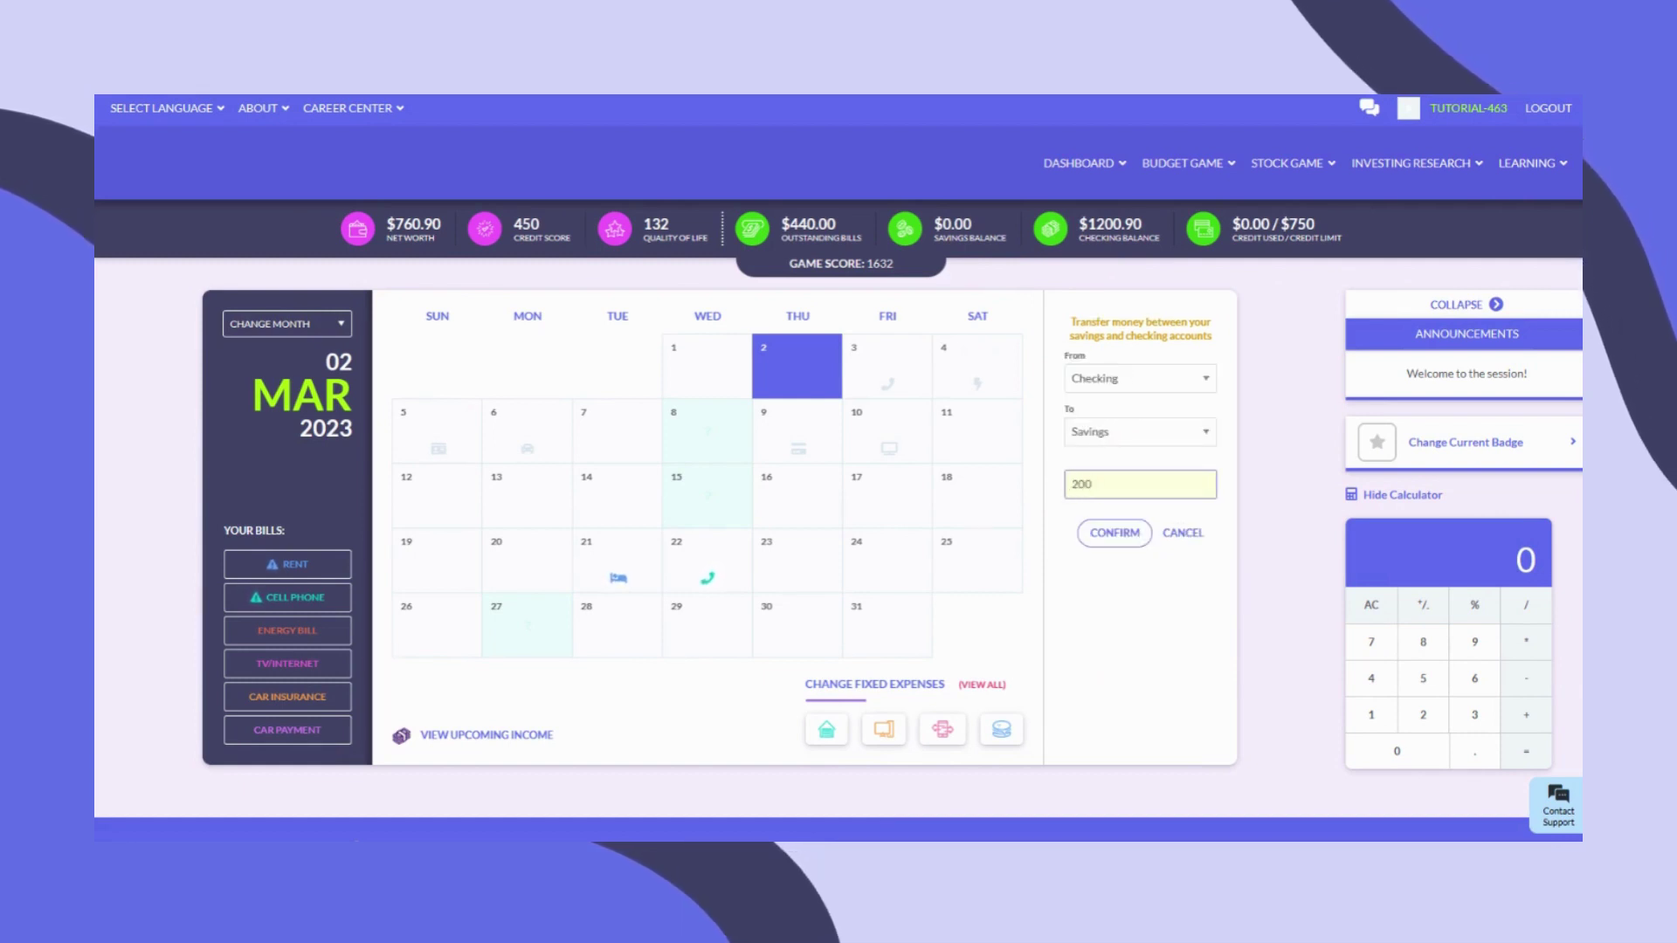
pyautogui.click(1106, 541)
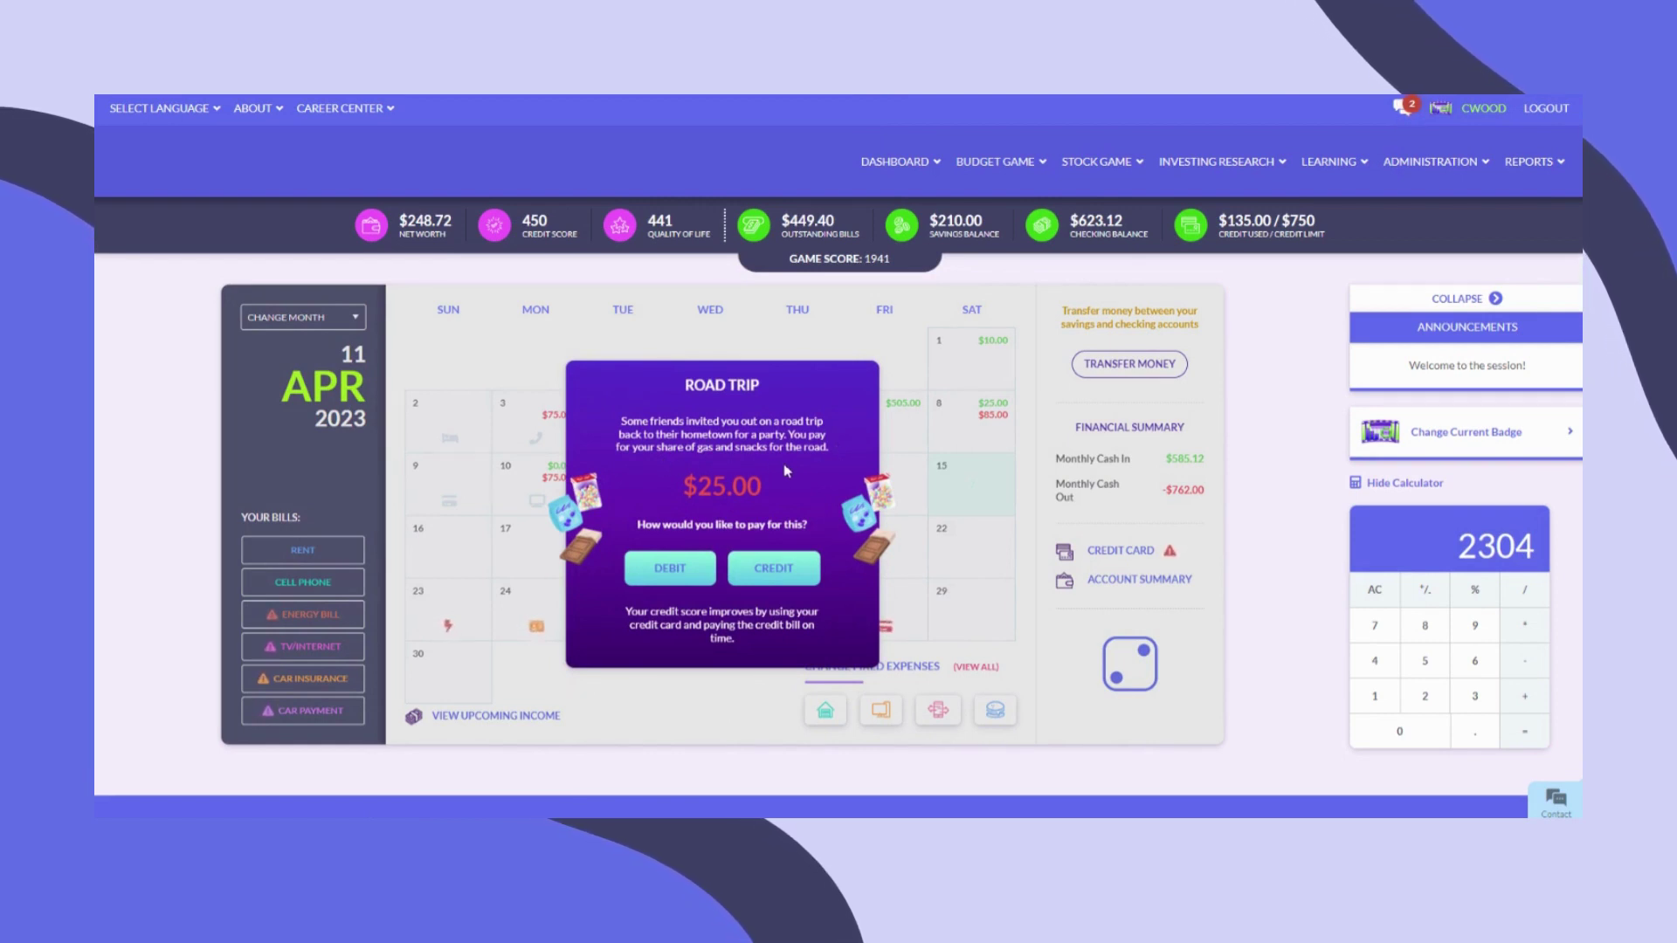
# - Pay the $25.00 road trip share by debit and buy the $75.00 sturdy bag on credit
pyautogui.click(676, 570)
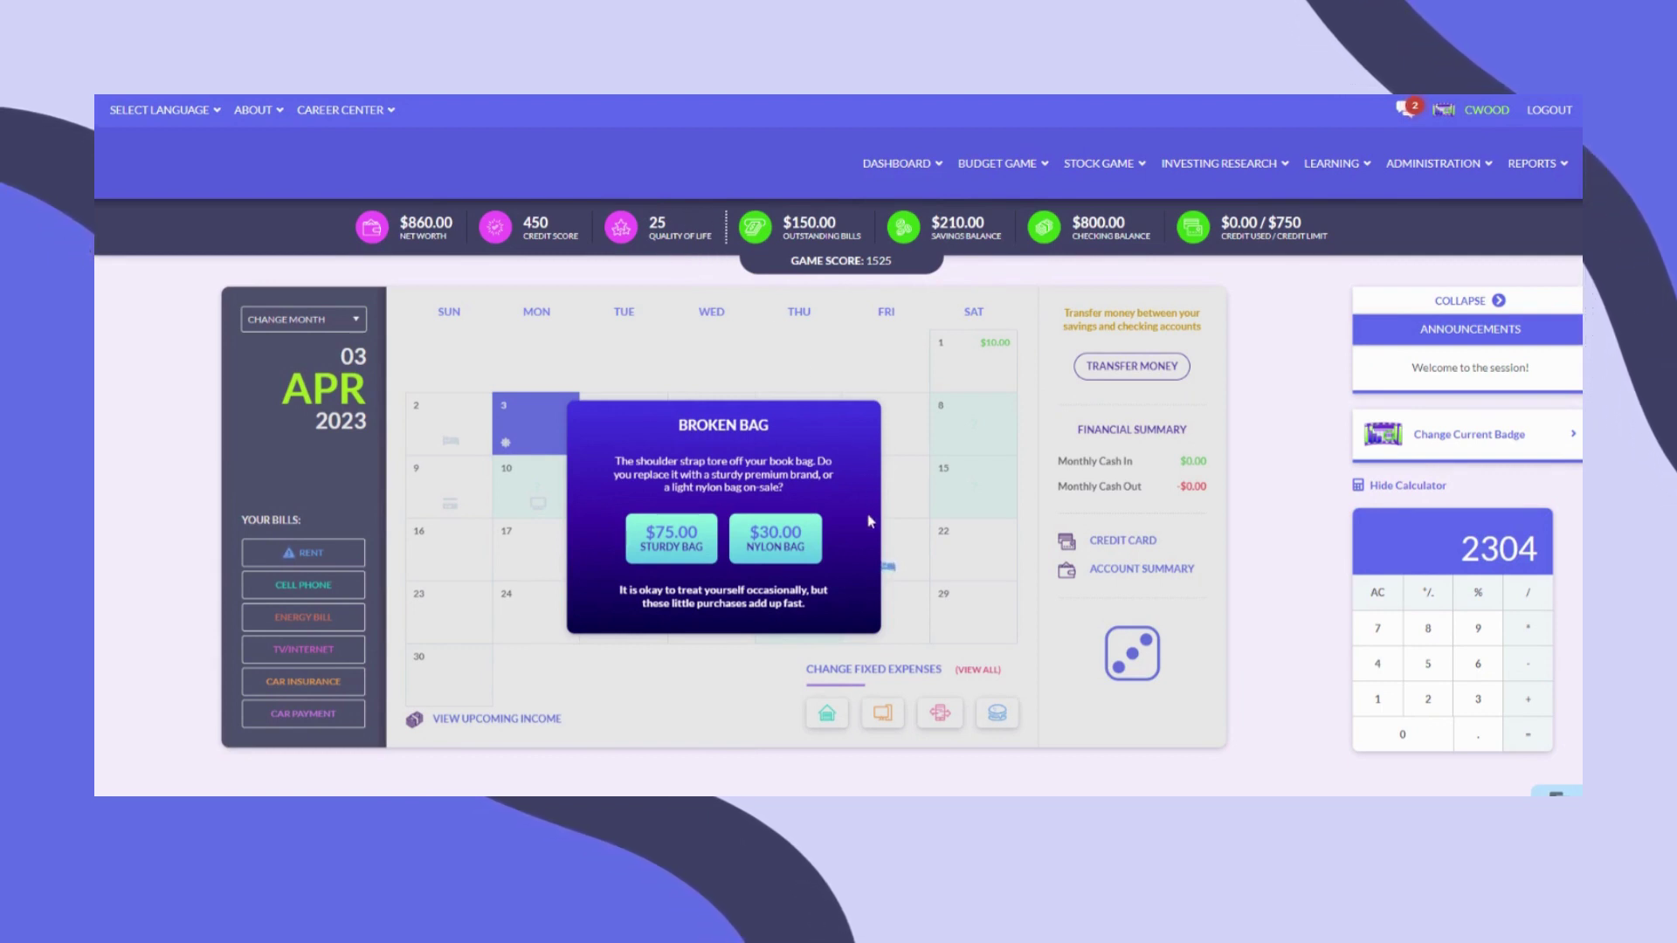
pyautogui.click(674, 545)
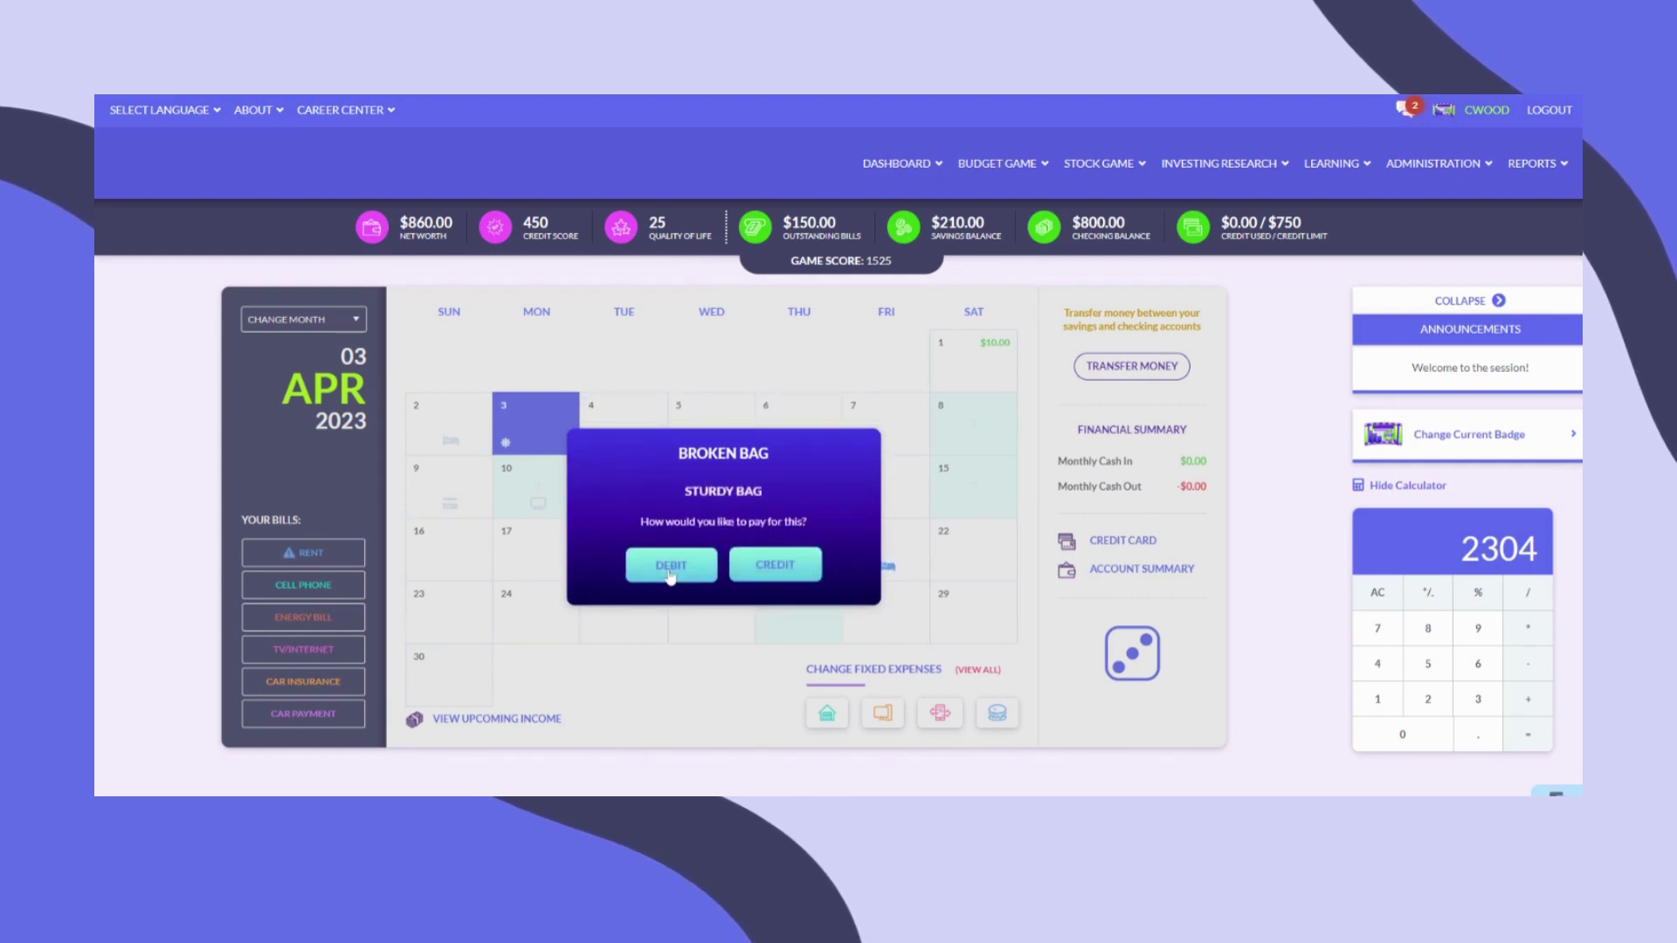
pyautogui.click(777, 569)
pyautogui.click(777, 580)
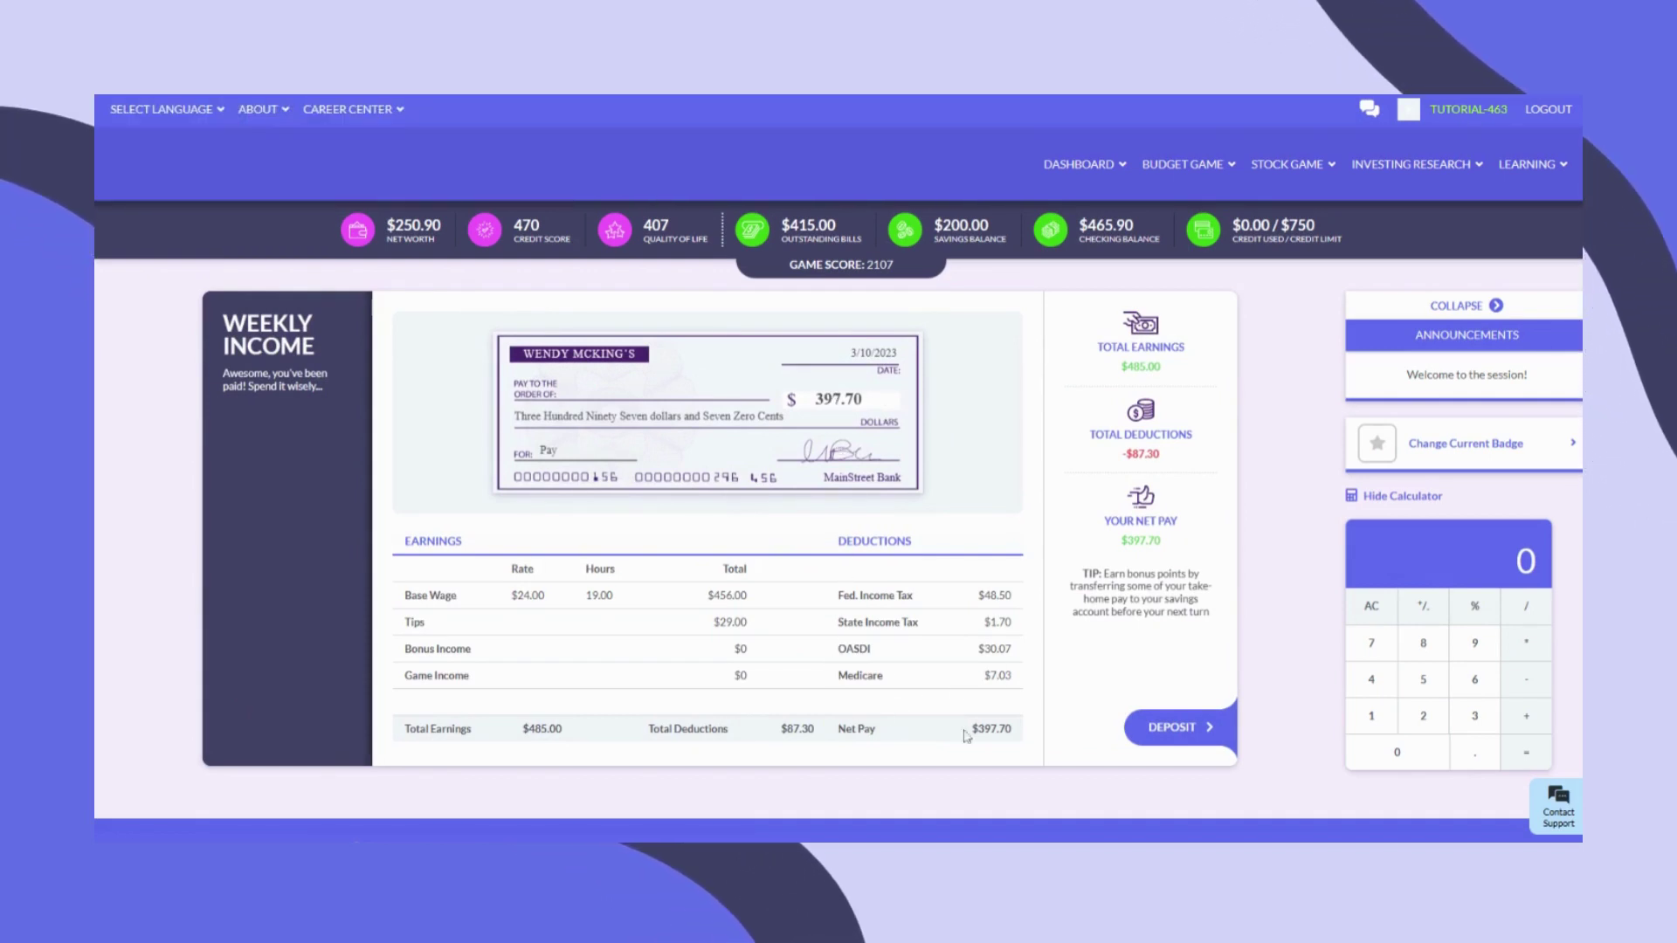
# - Deposit the weekly paycheck and choose to socialize for the weekend, paying the $20.00 pizza party on credit
pyautogui.click(1172, 729)
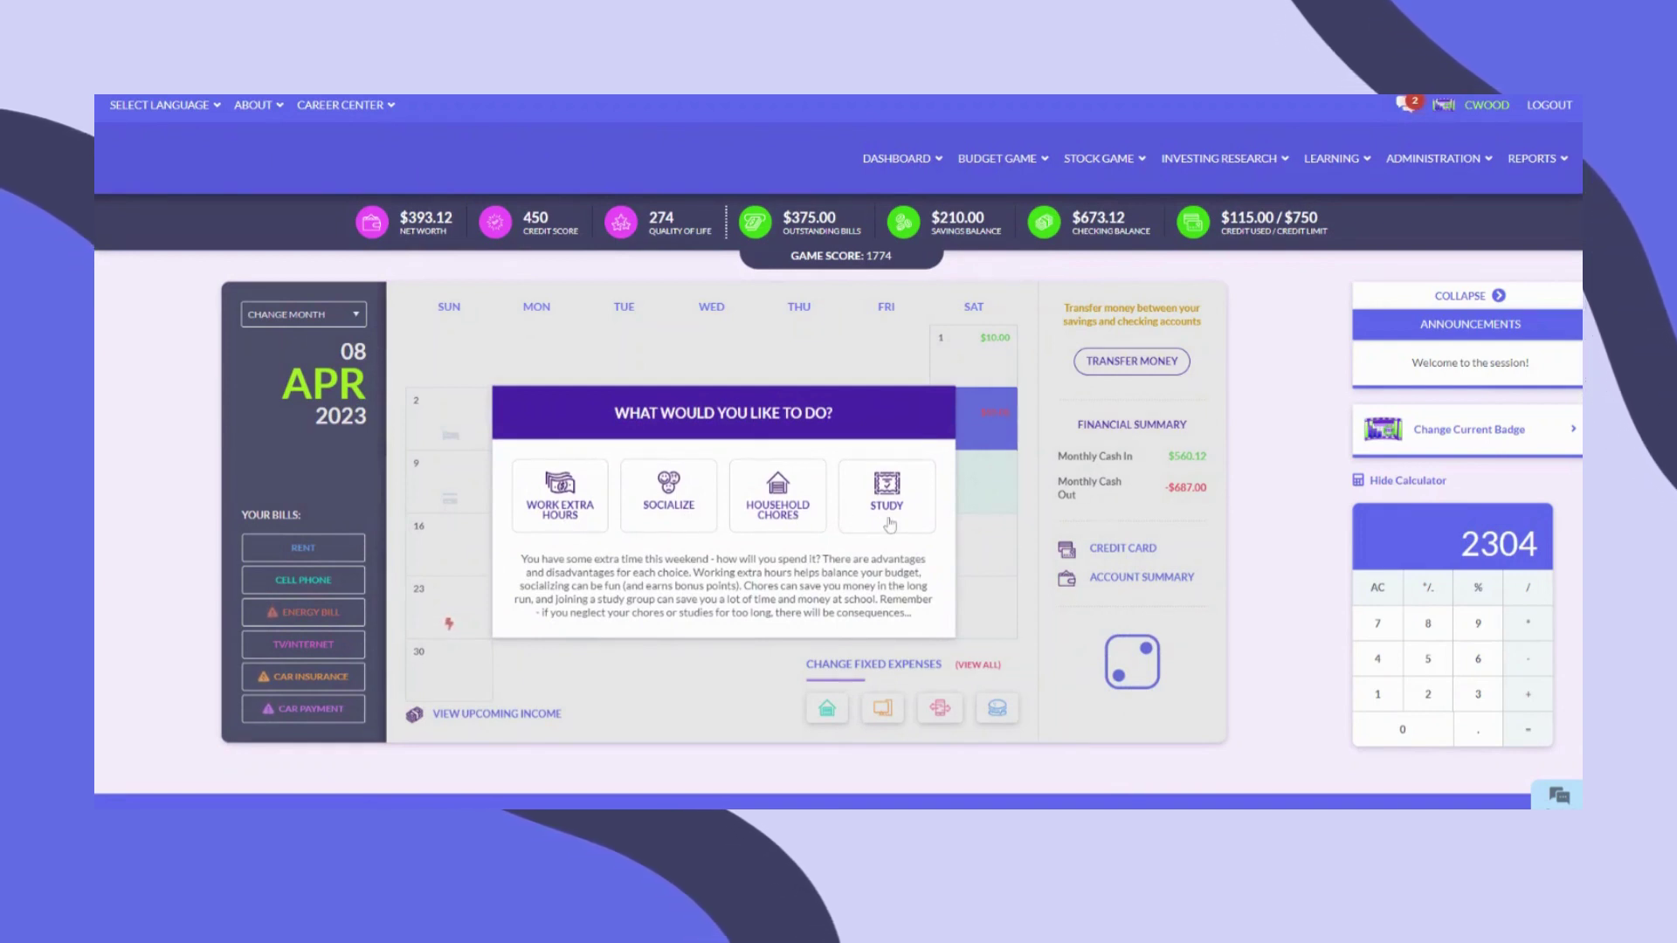
pyautogui.click(646, 499)
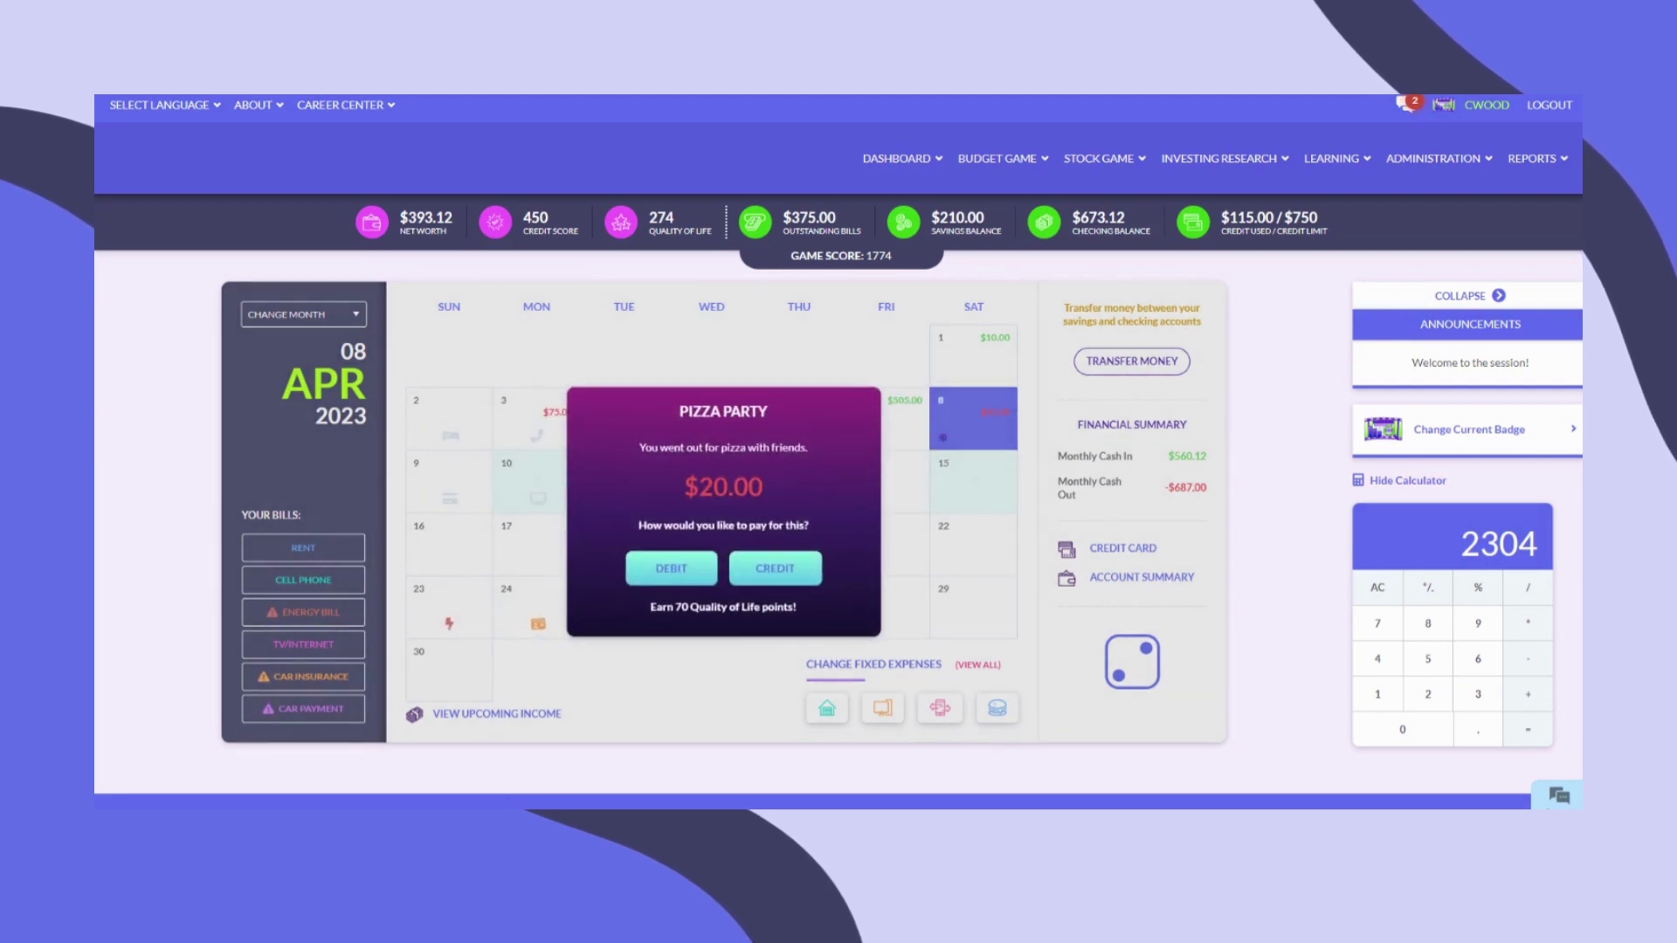
pyautogui.click(785, 568)
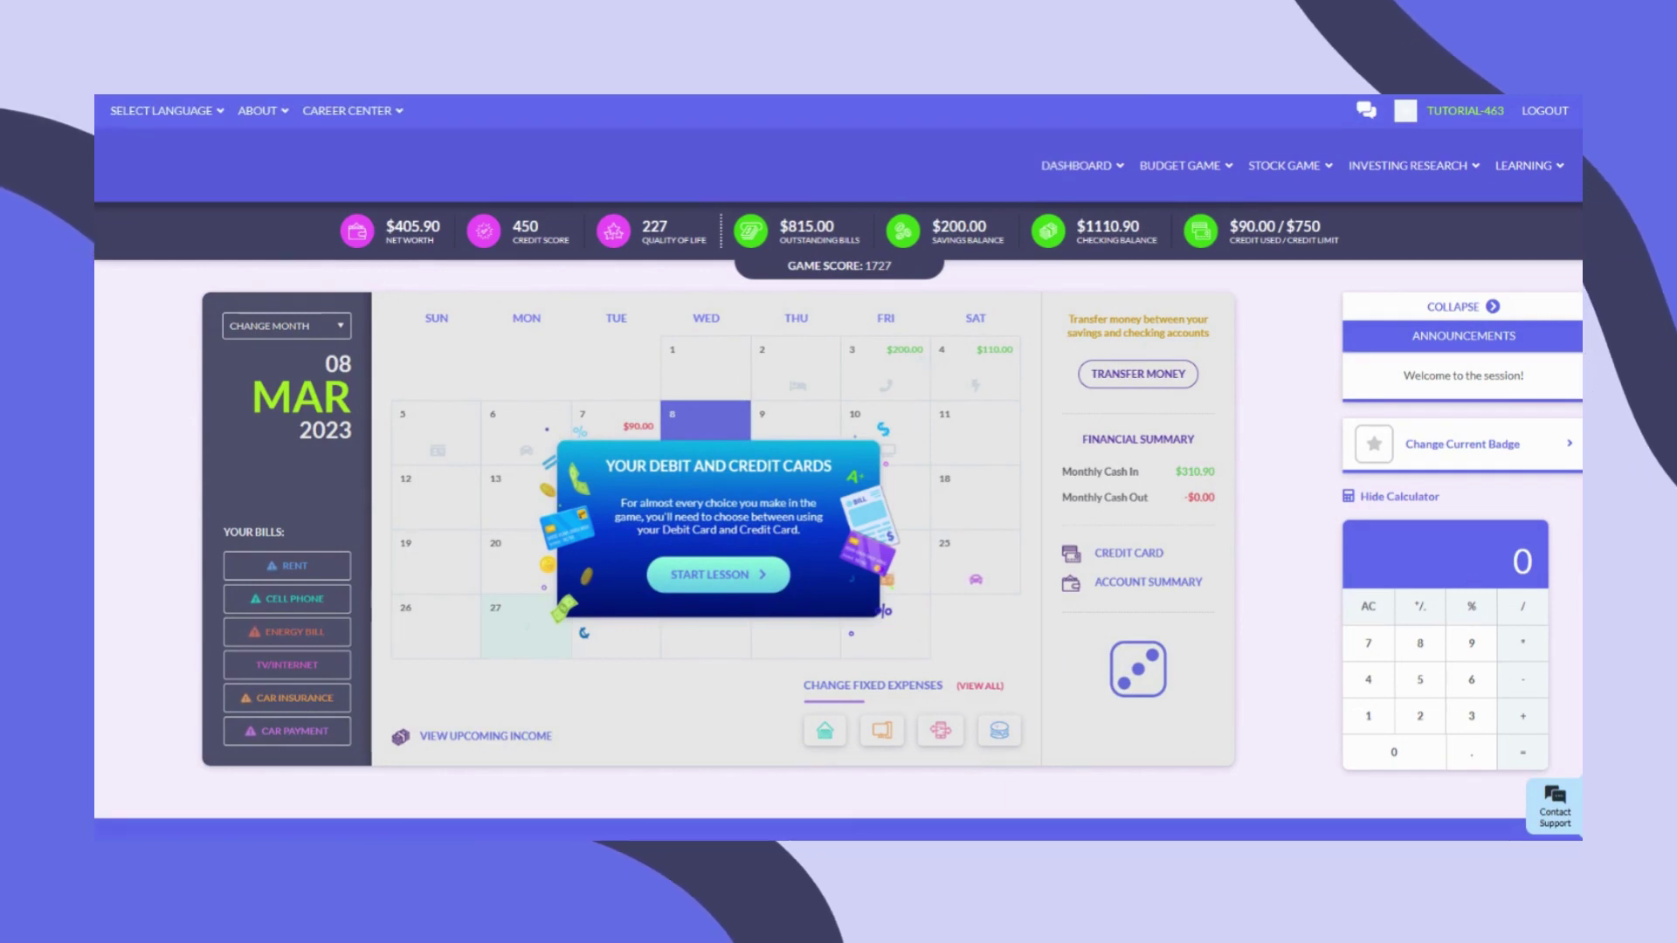
# - Start the Your Debit and Credit Cards lesson and read through its page
pyautogui.click(718, 583)
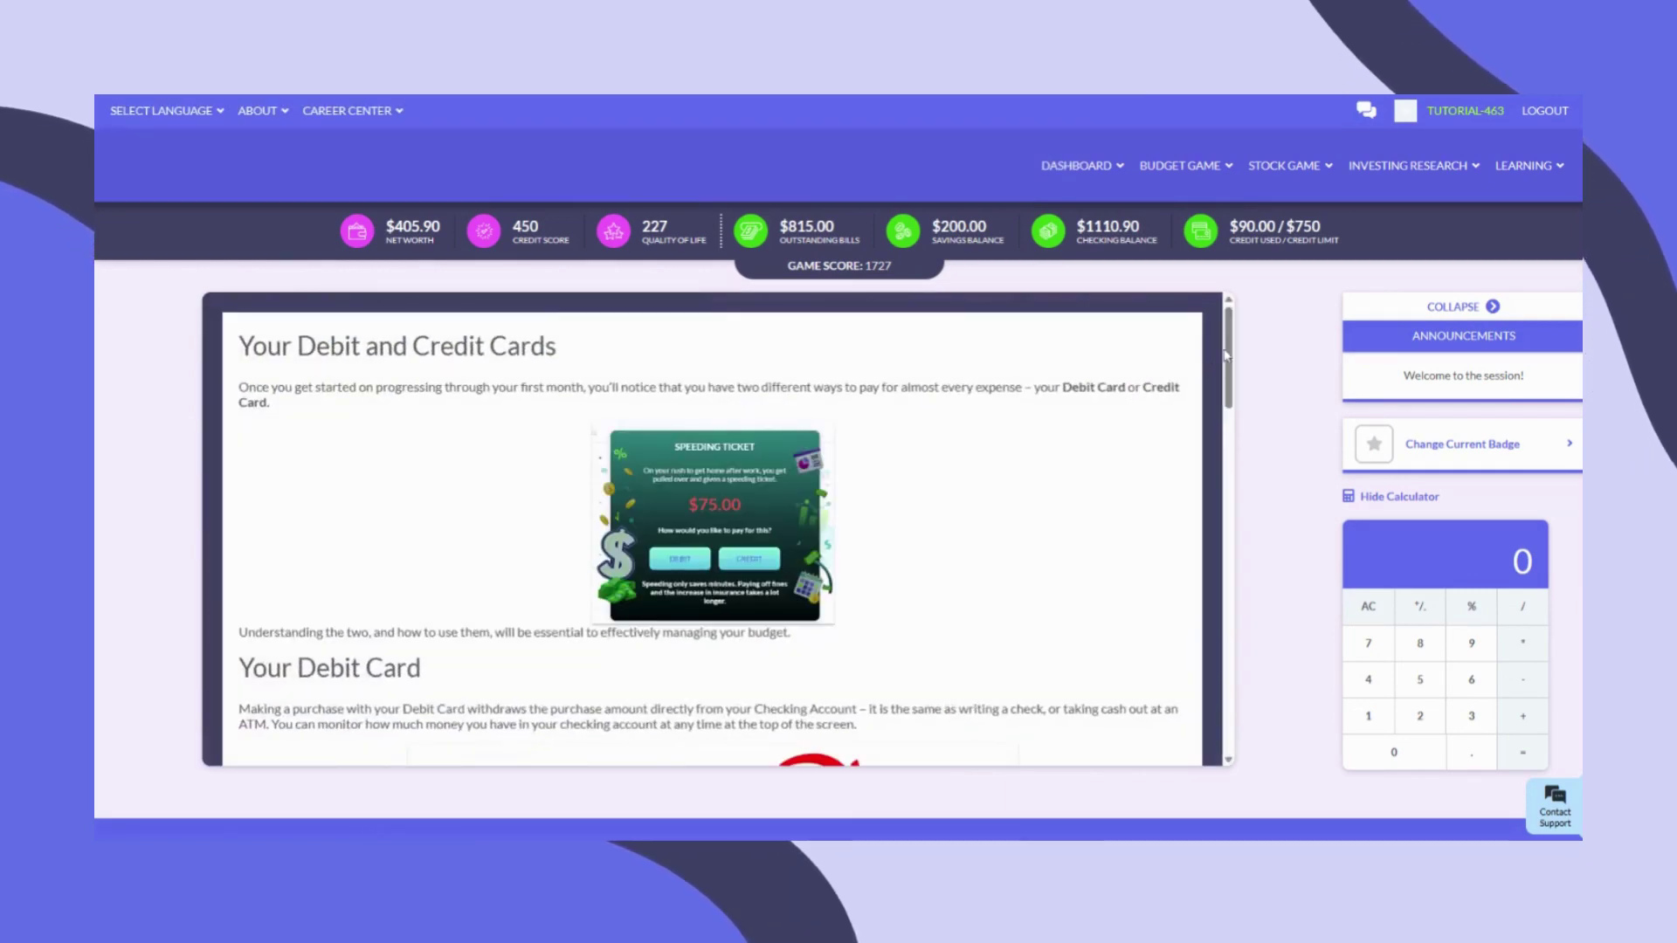
pyautogui.moveTo(1226, 354); pyautogui.dragTo(1230, 581)
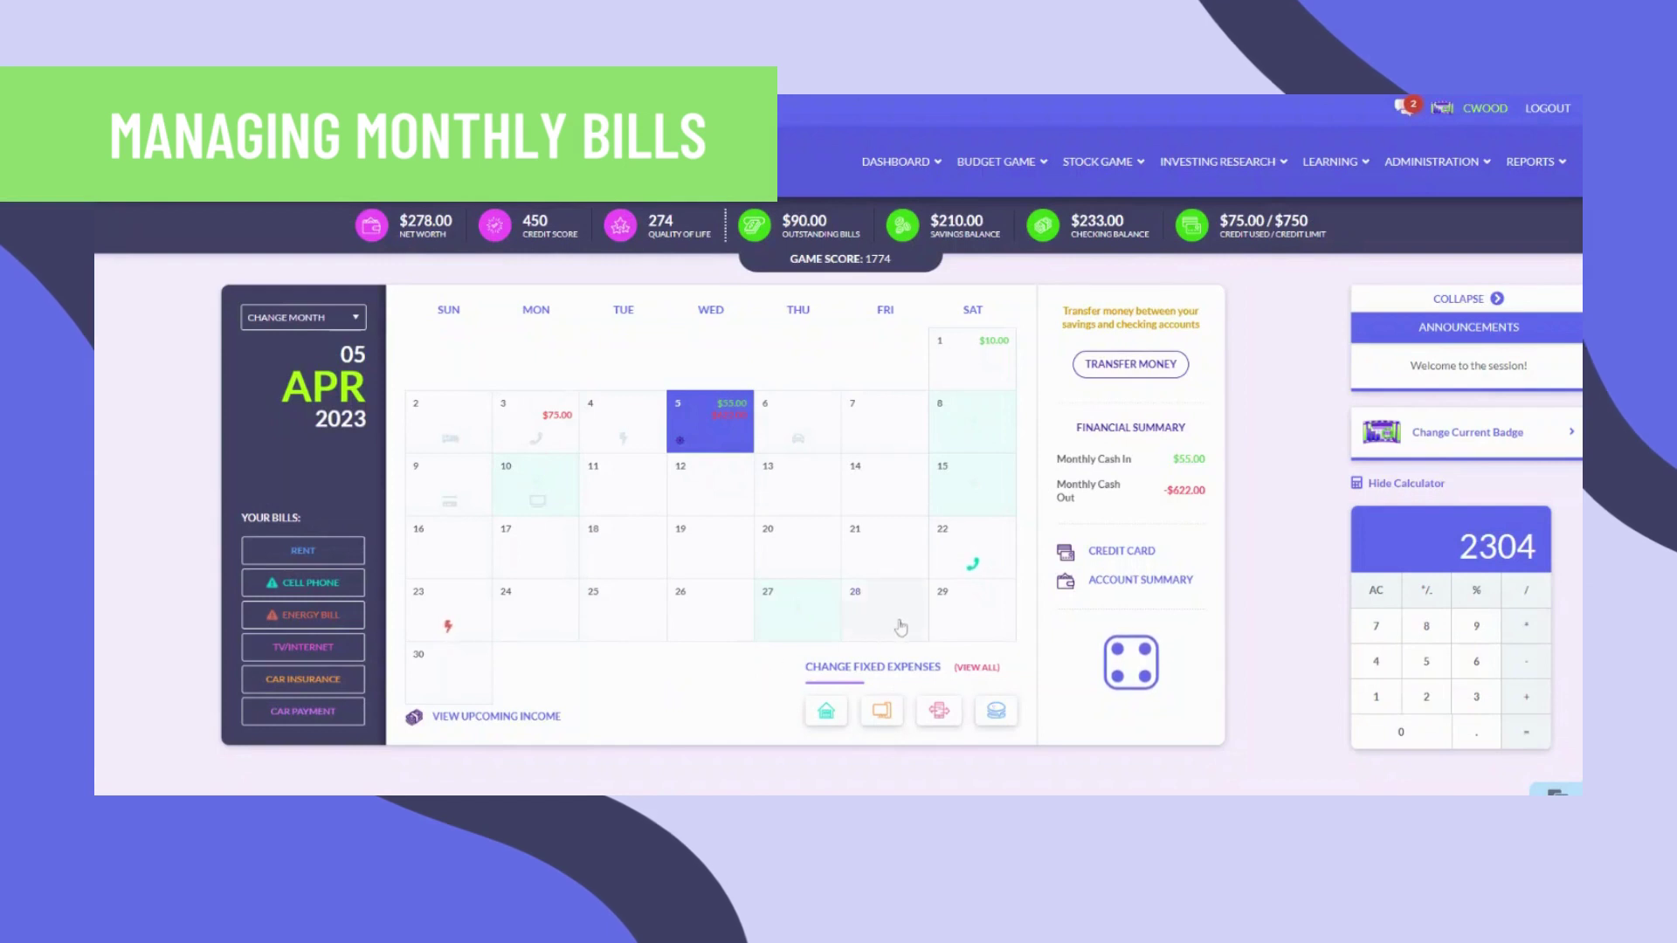
# - Open the outstanding cell phone bill and the credit card statement from the game calendar page
pyautogui.moveTo(975, 566)
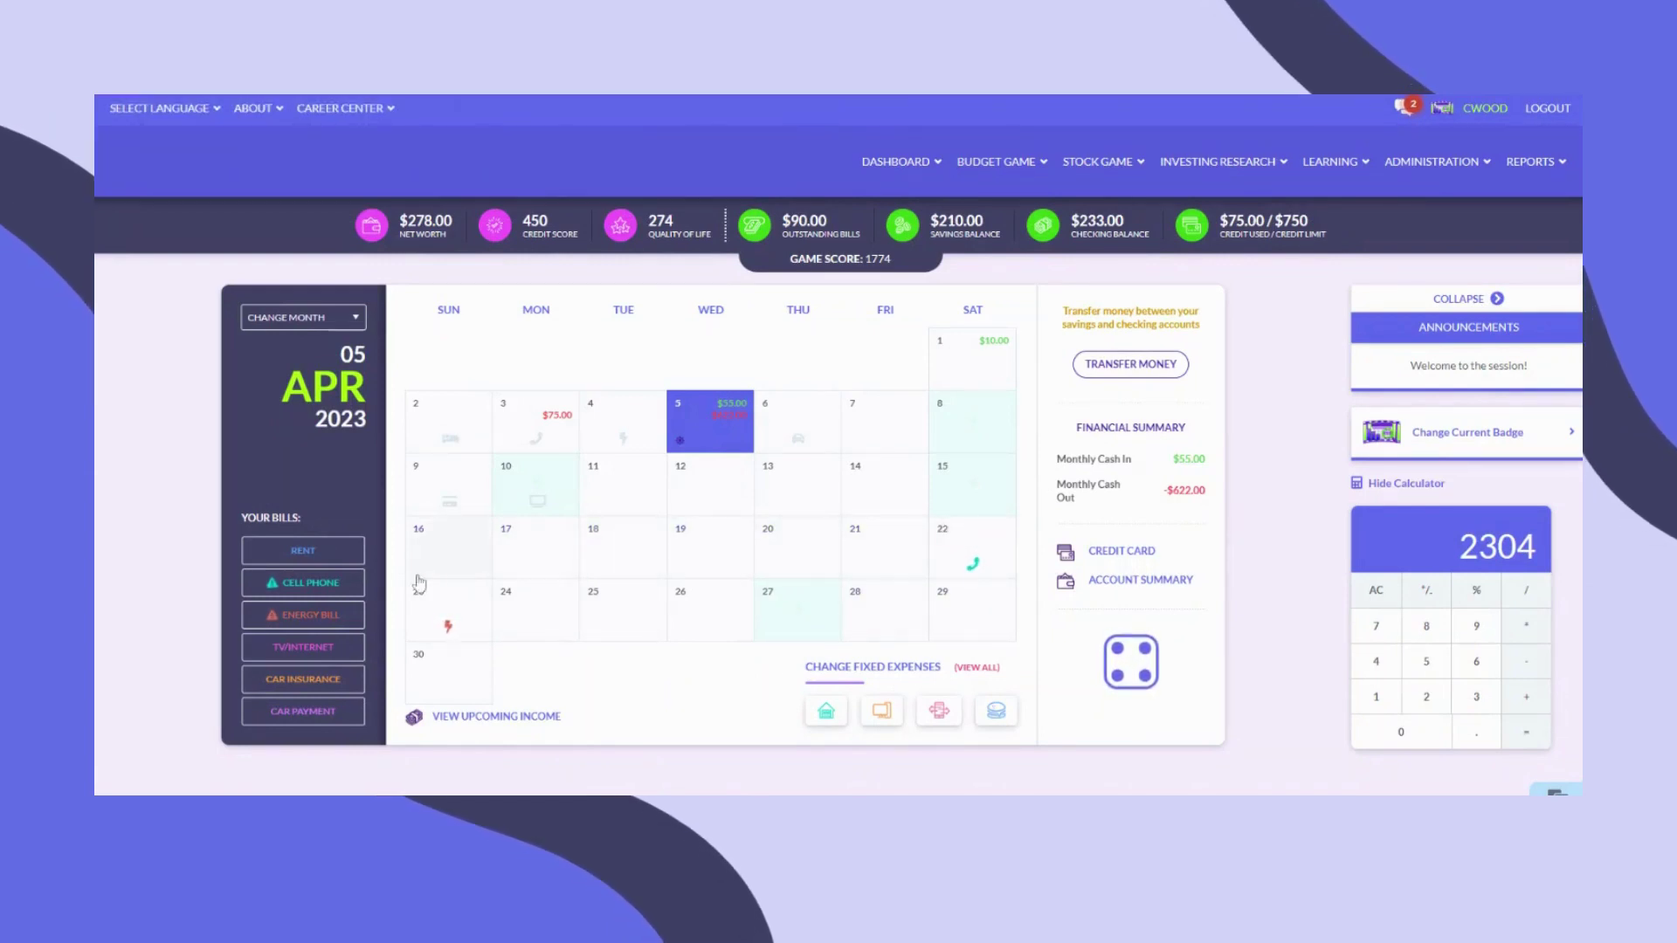
pyautogui.click(300, 586)
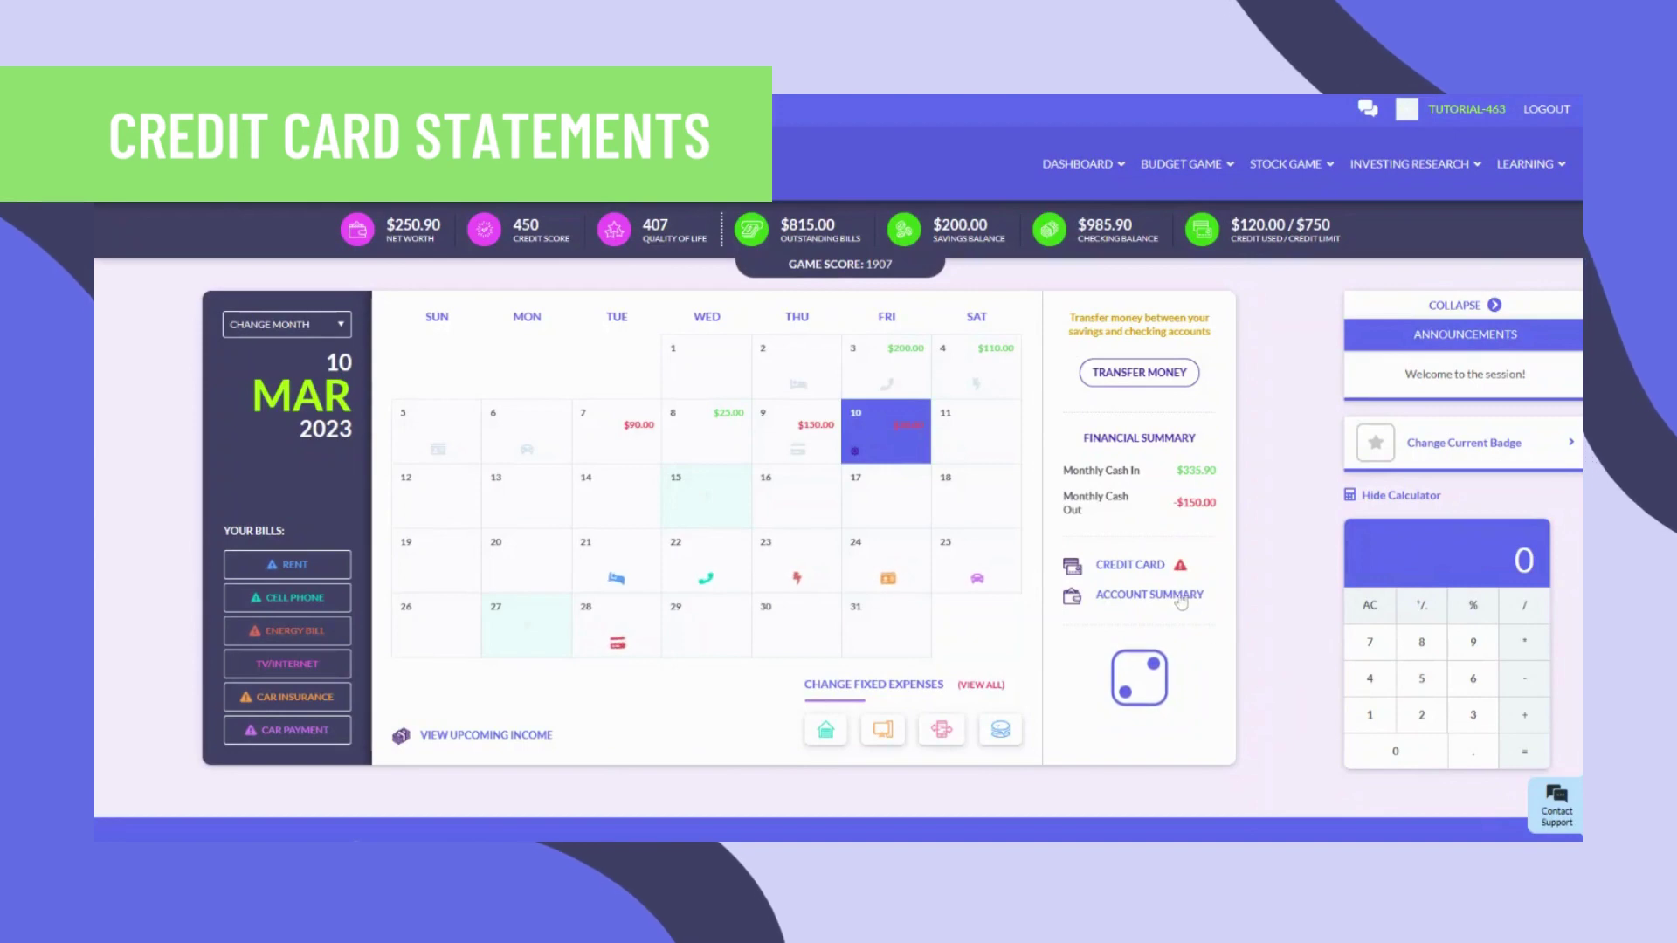
pyautogui.click(1133, 569)
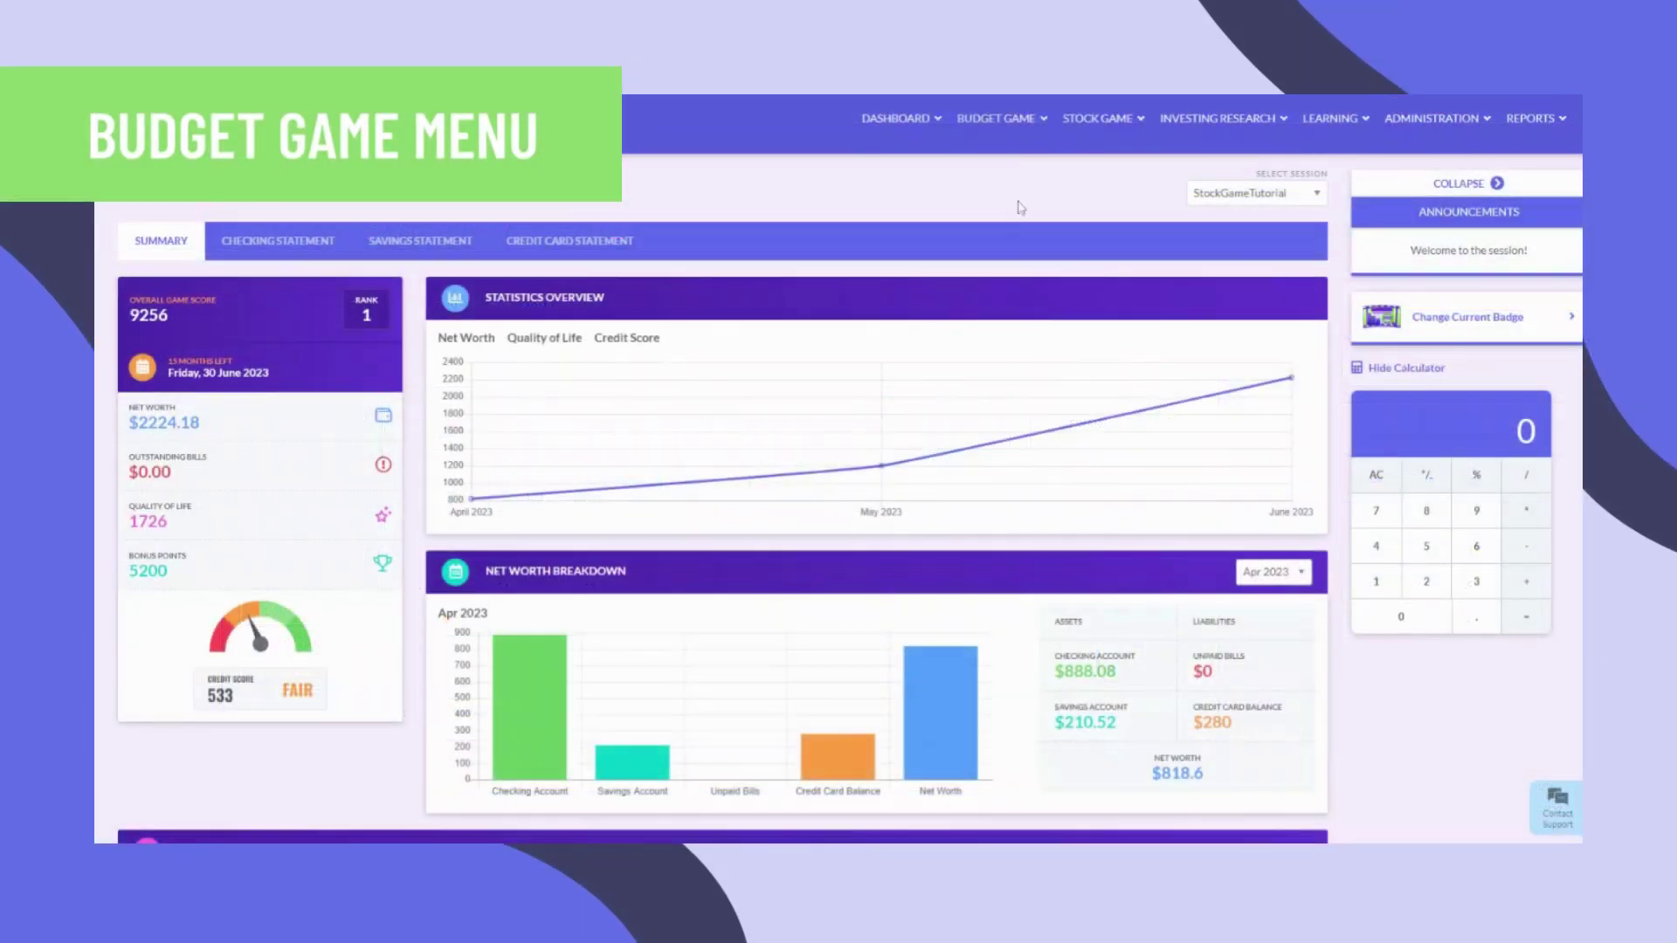
# - Open the Budget Game statements summary to review the overall game statistics
pyautogui.click(989, 118)
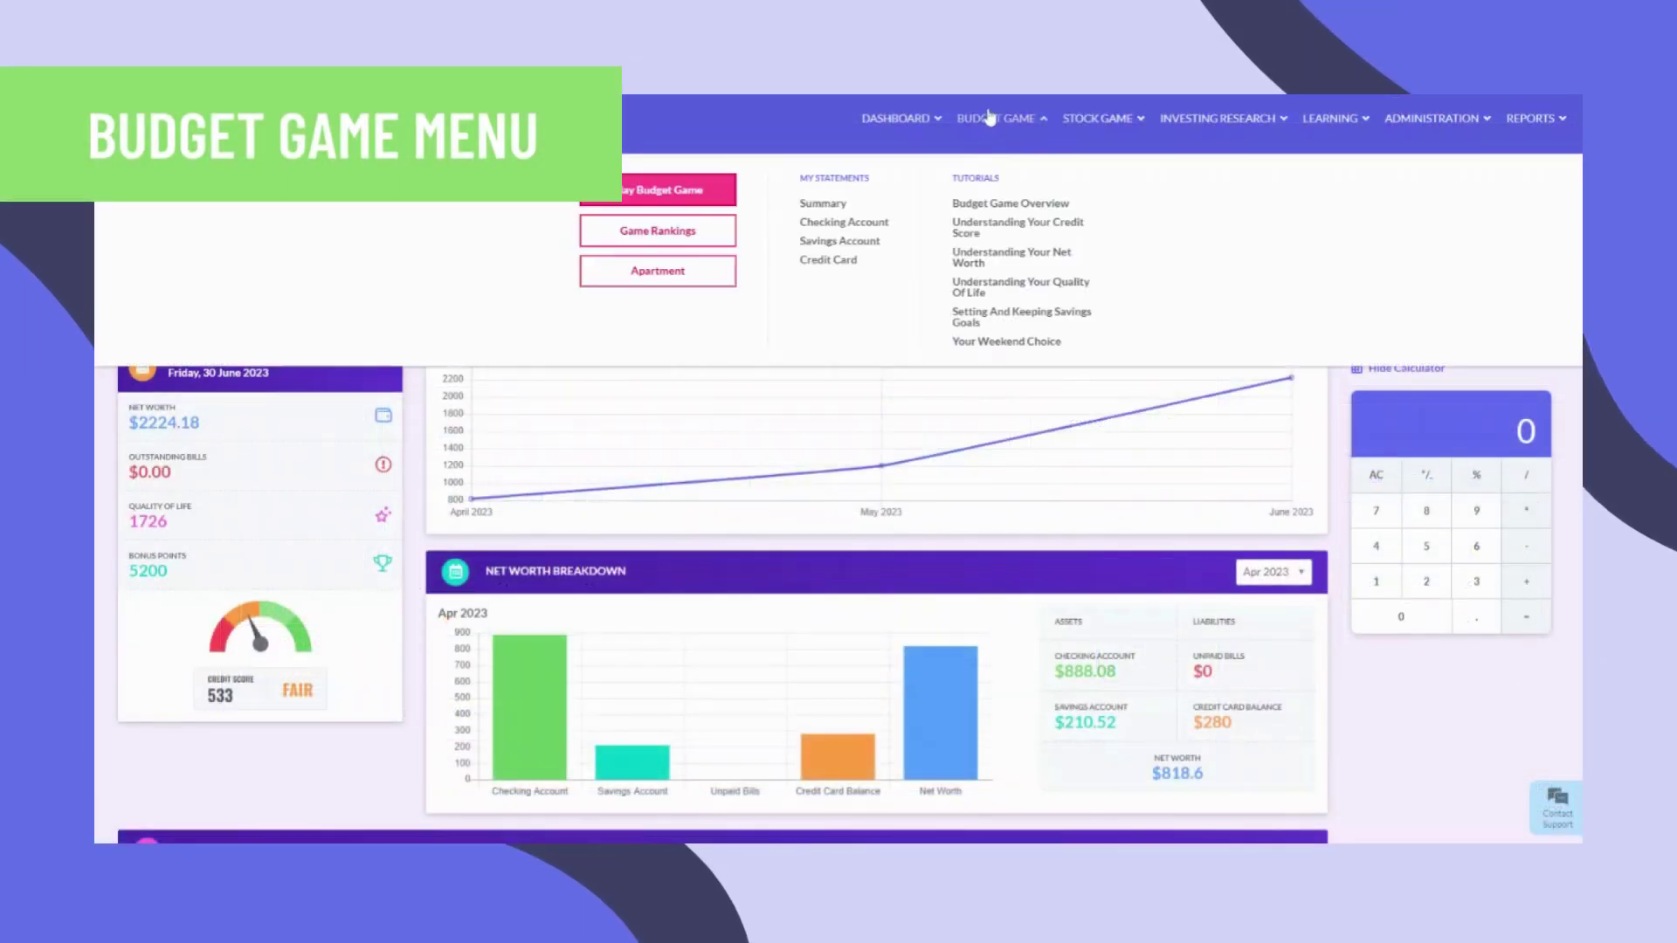
pyautogui.click(828, 204)
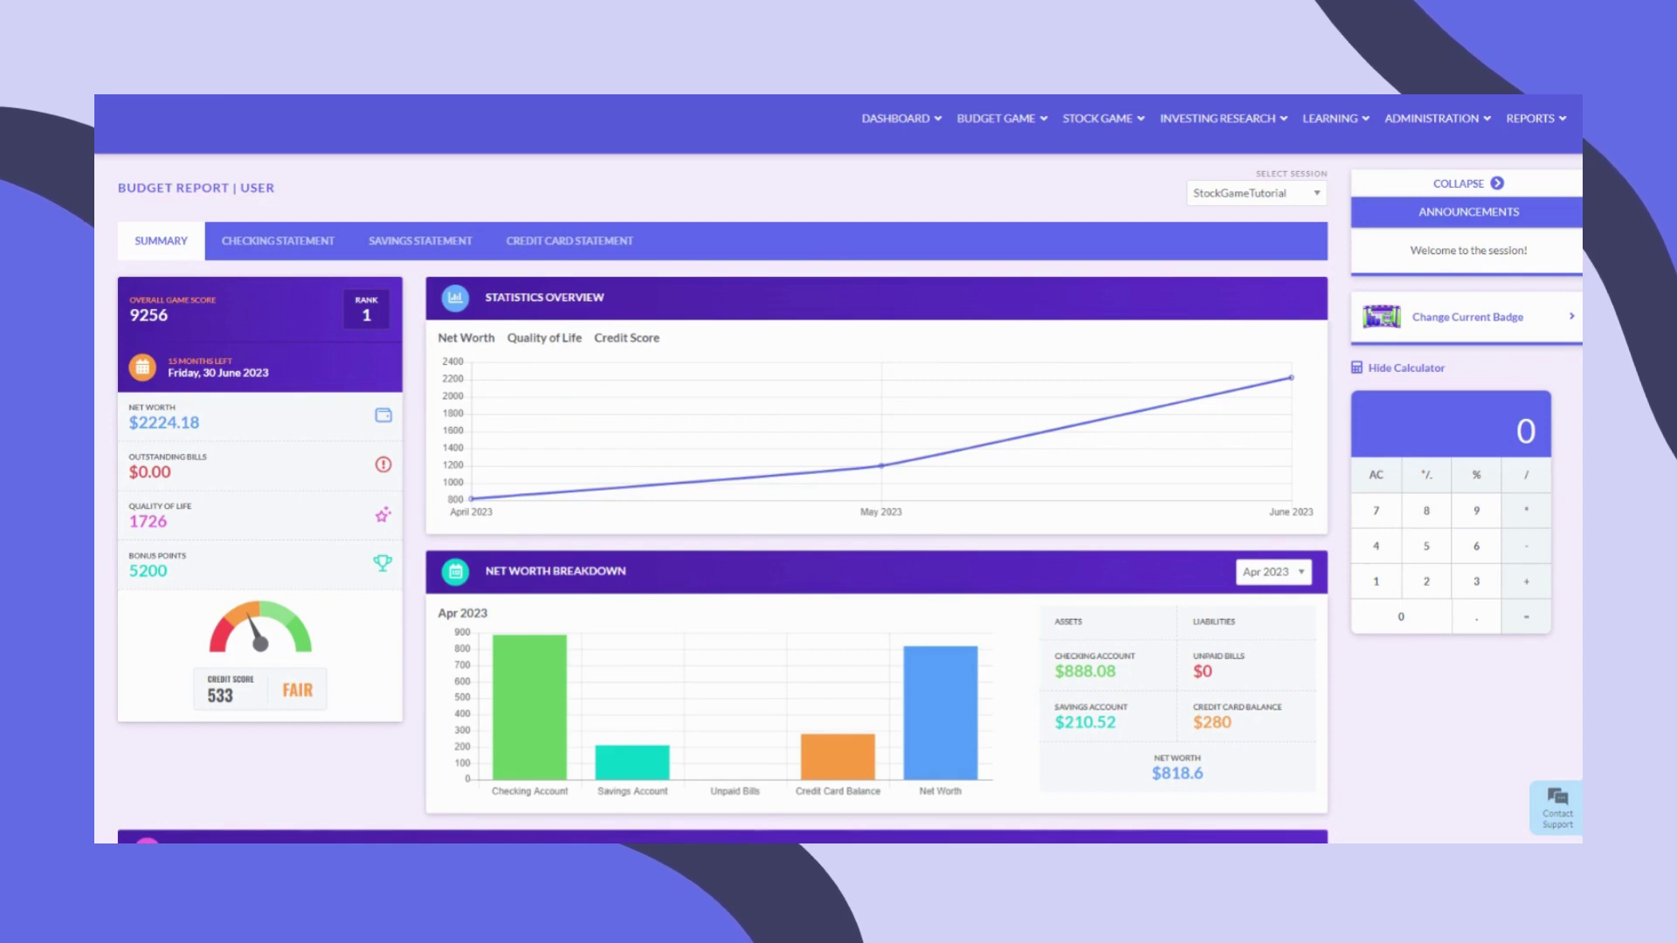
# - Review the recent credit card, checking account and savings account transactions in the Budget Game summary report
pyautogui.scroll(-6, 839, 472)
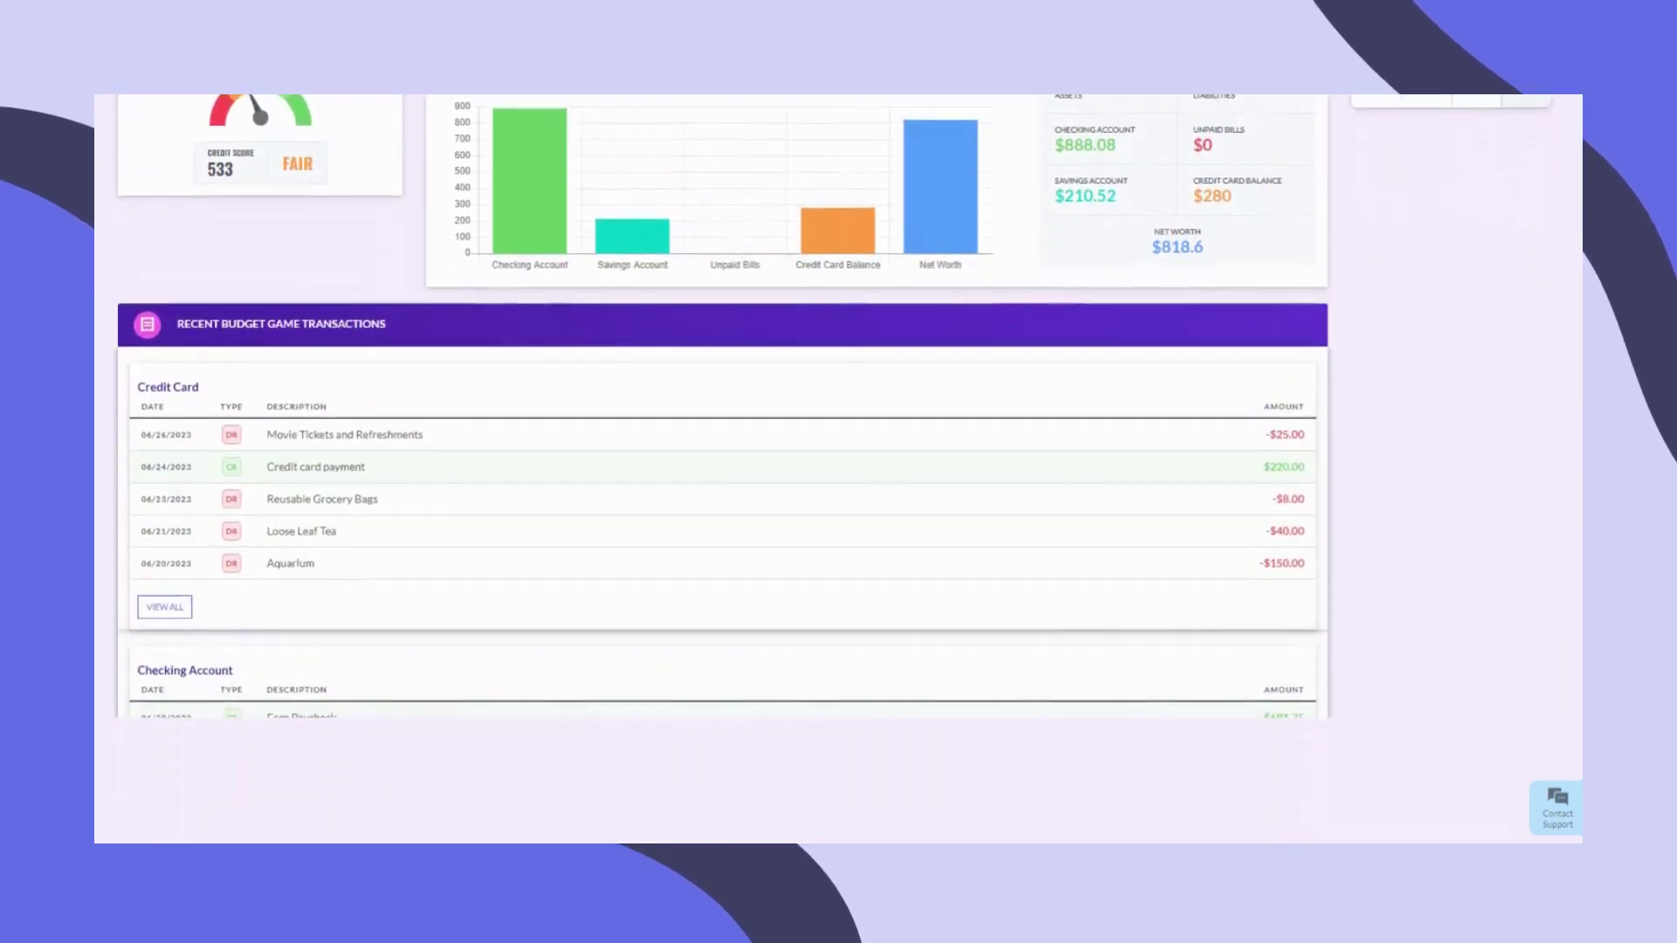
pyautogui.scroll(-4, 764, 473)
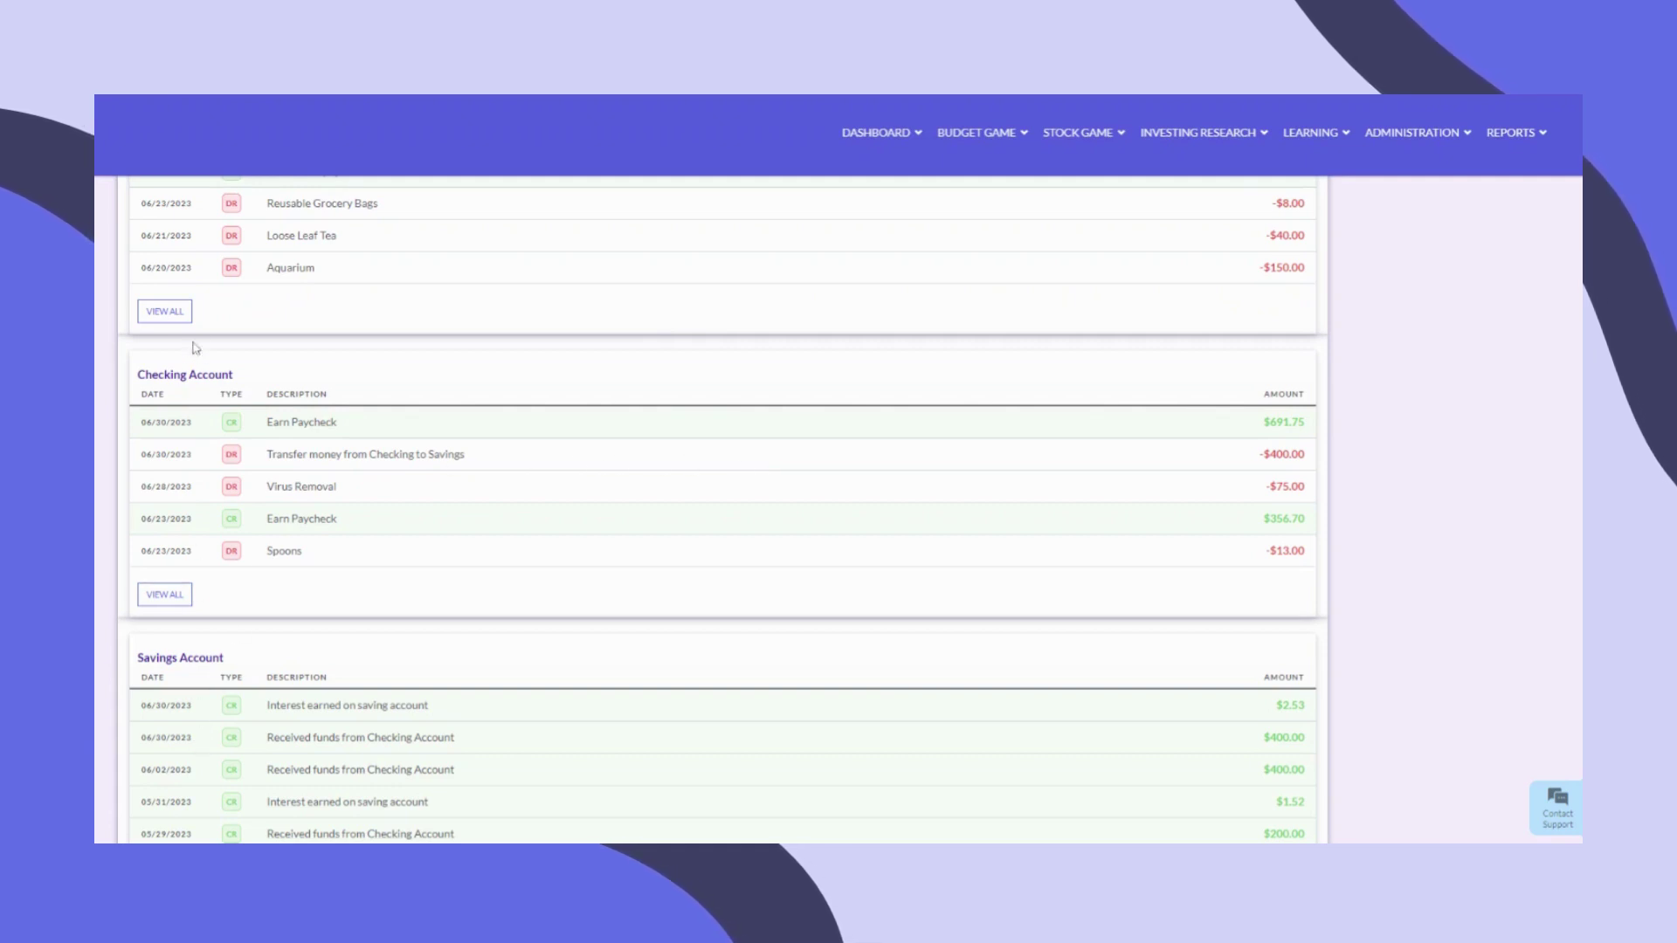
# - Open the Budget Game apartment page and go to the shop for new items
pyautogui.click(971, 135)
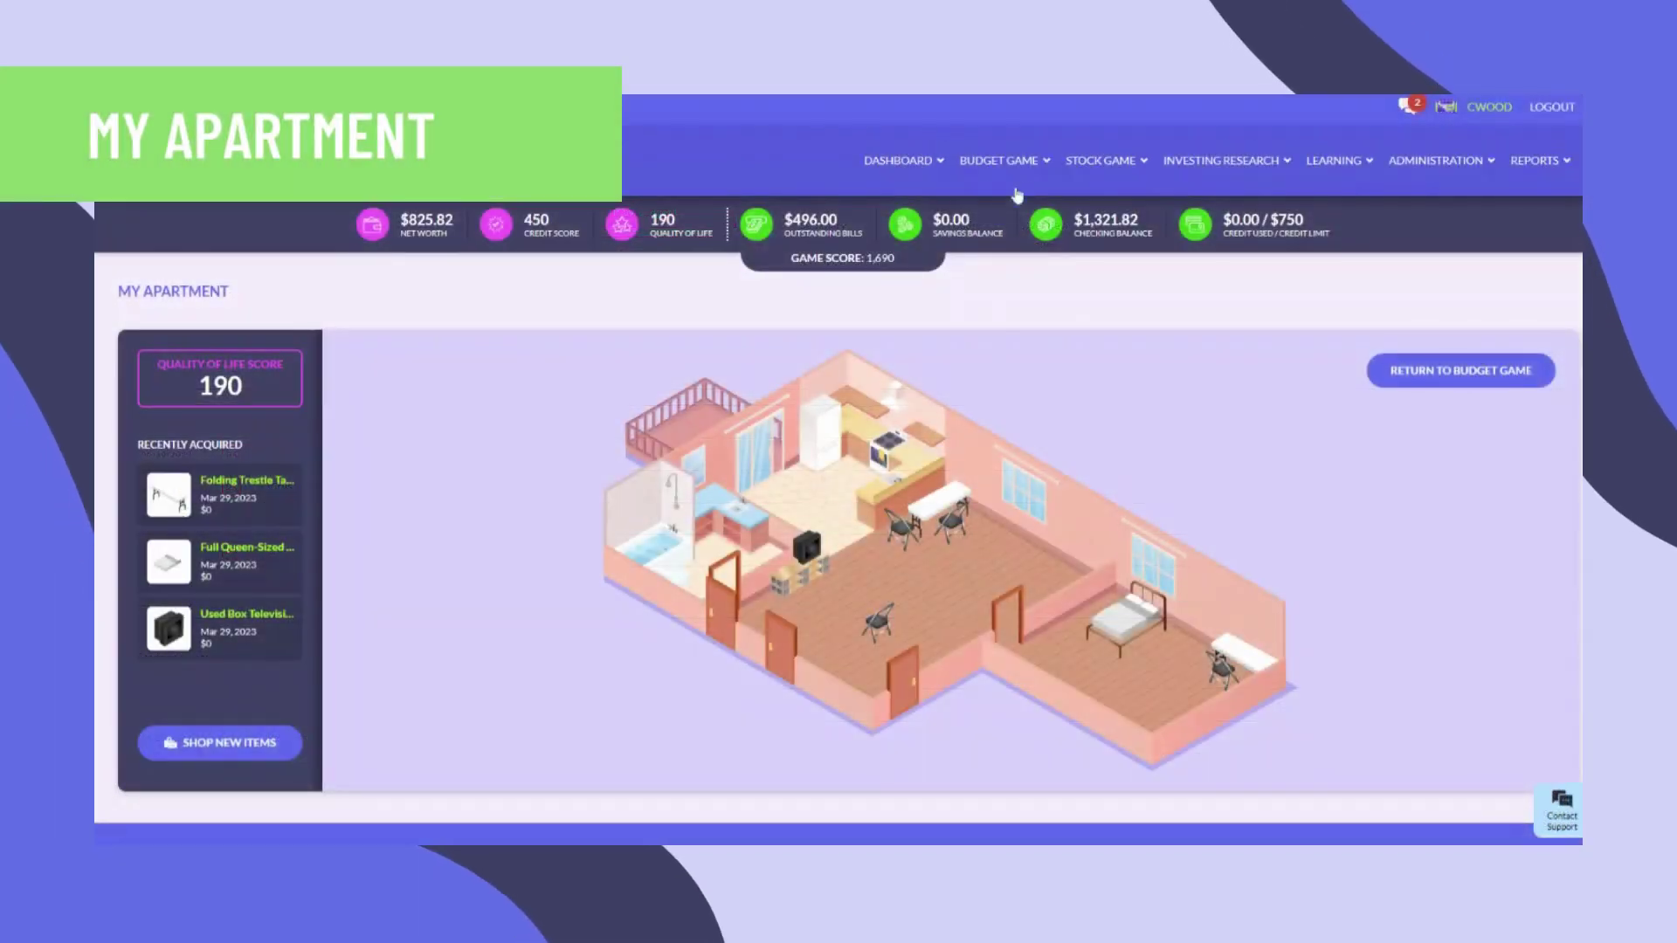
pyautogui.click(994, 163)
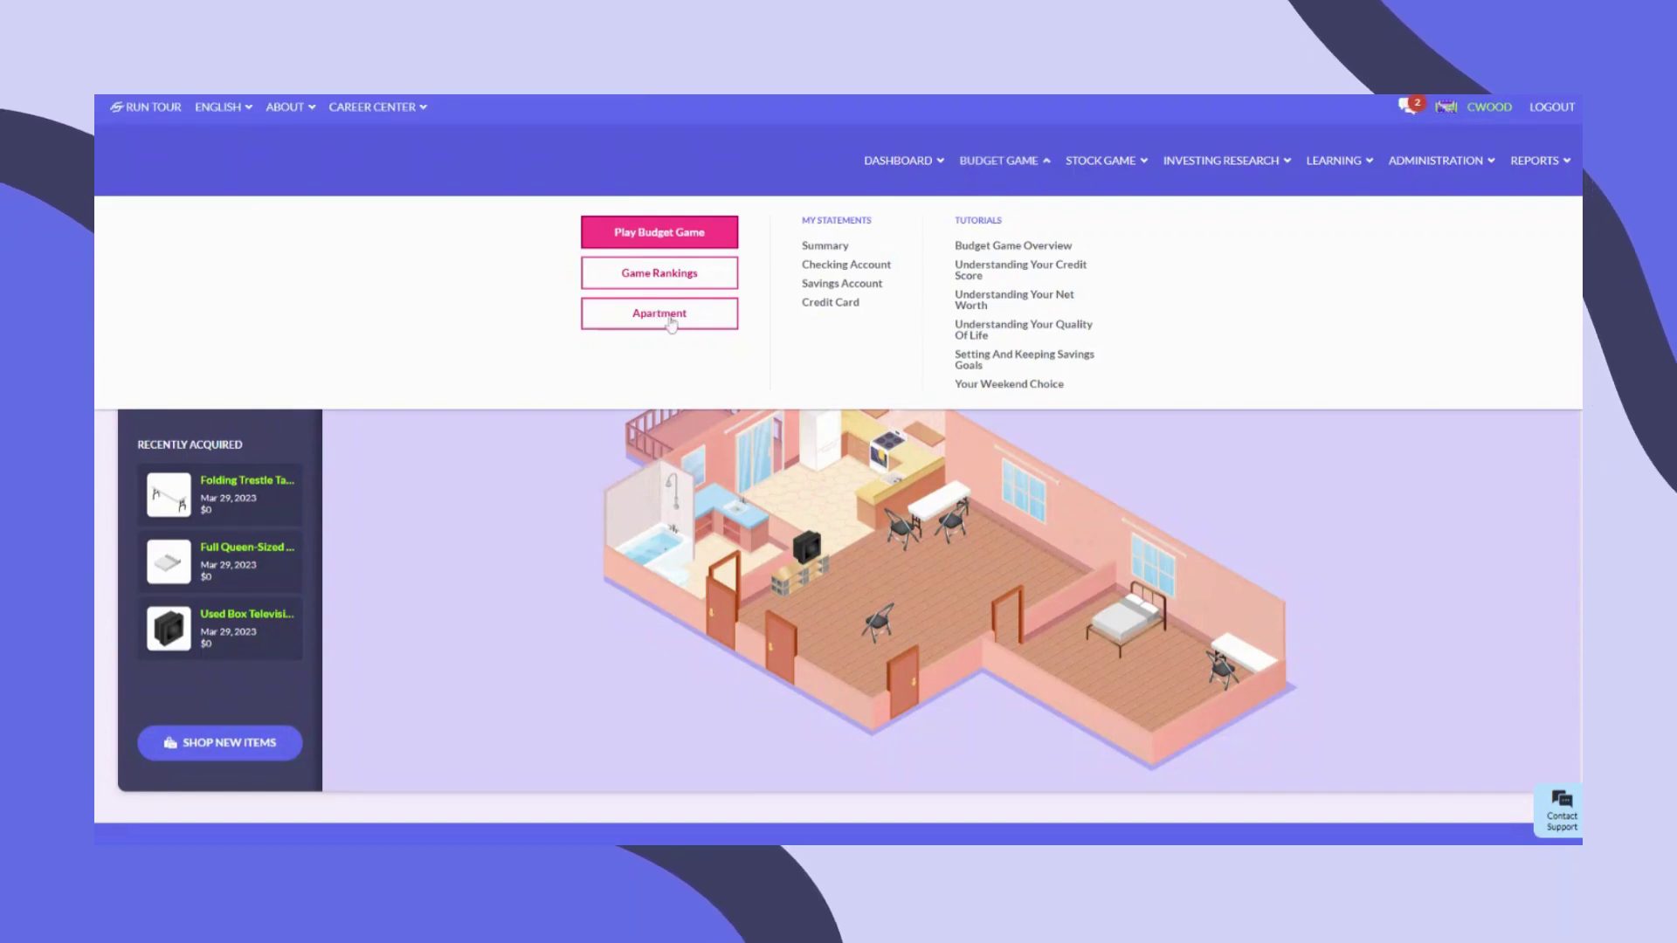
pyautogui.click(622, 703)
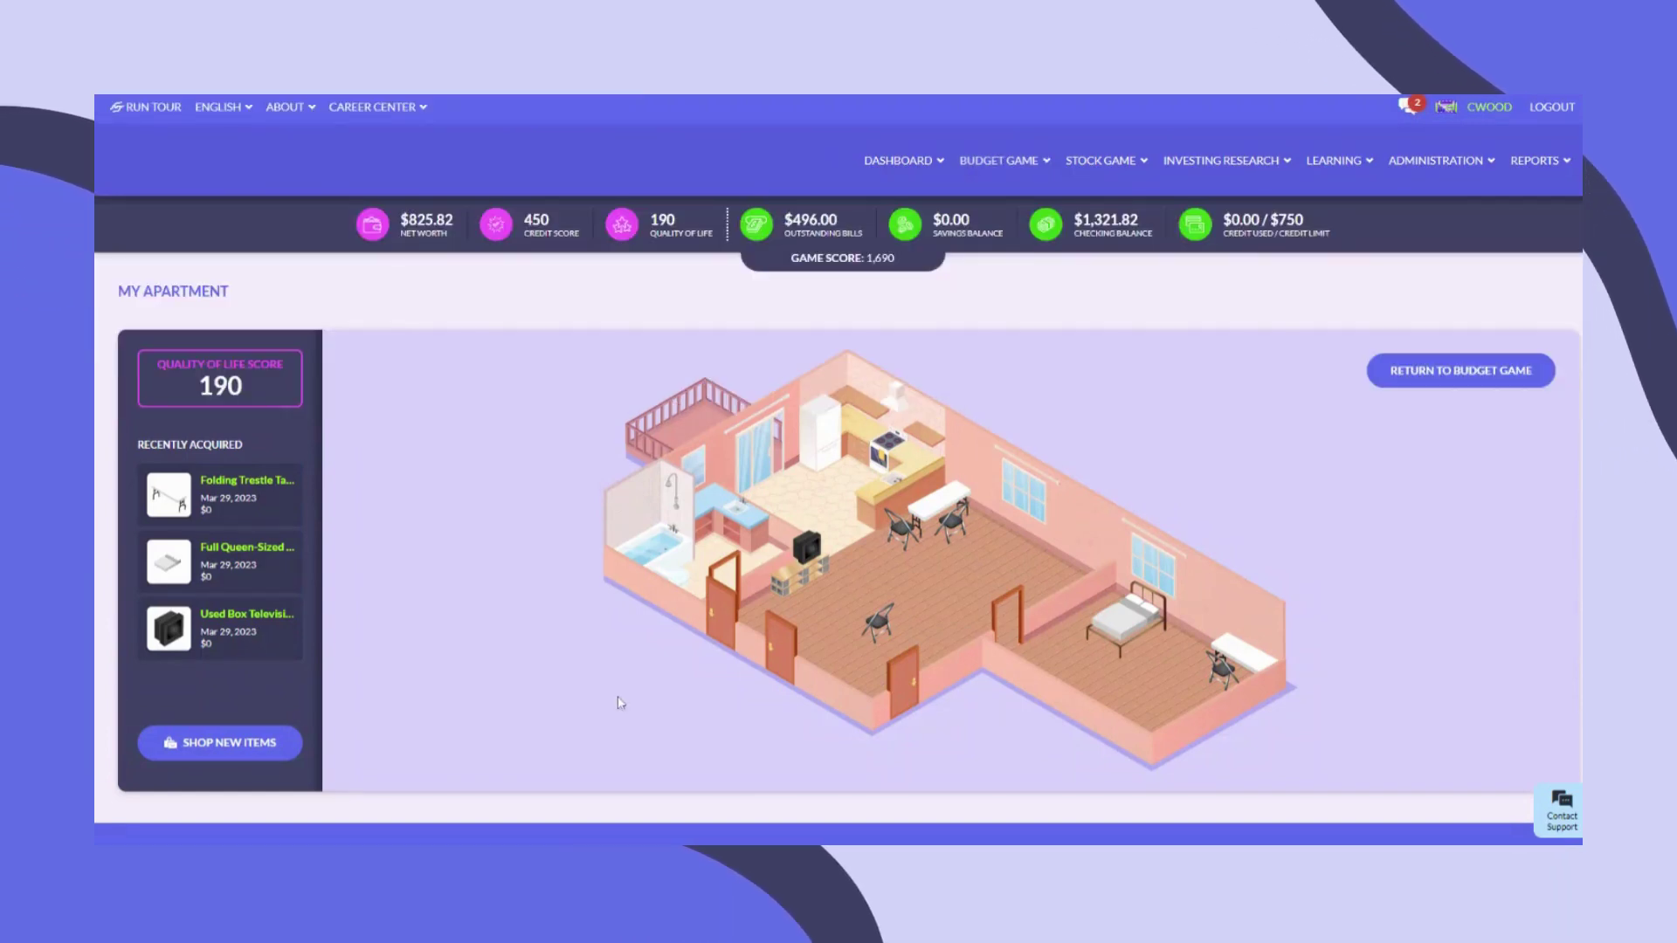
pyautogui.click(262, 747)
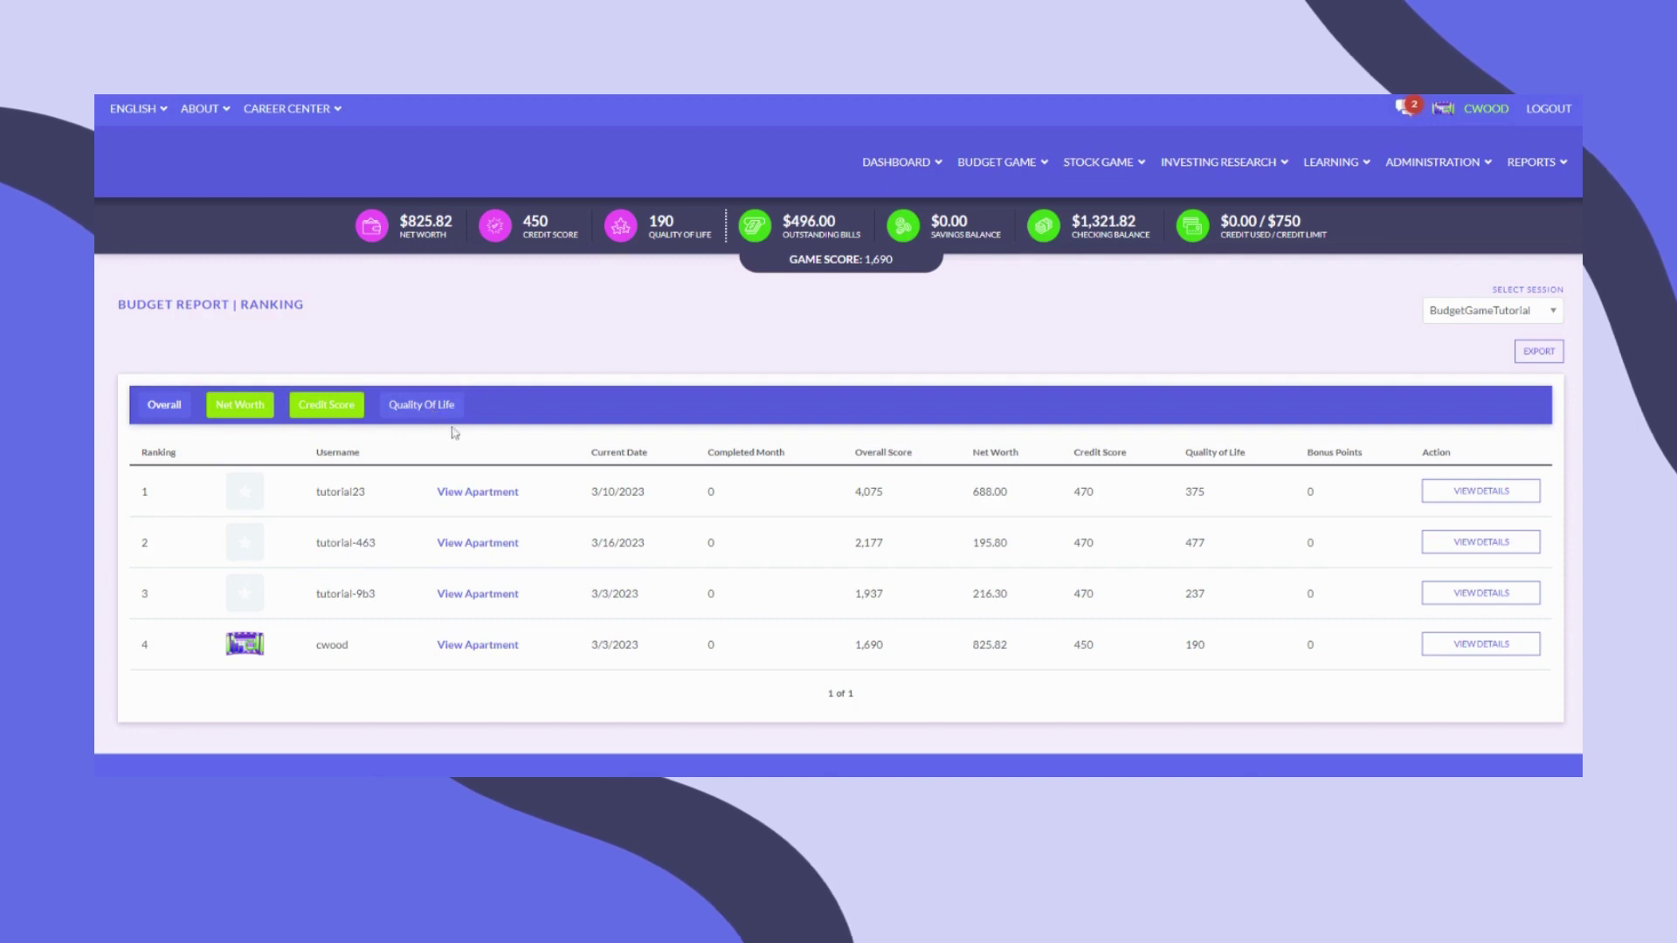
# - View the apartment of the first-ranked player in the overall Budget Game rankings
pyautogui.click(480, 492)
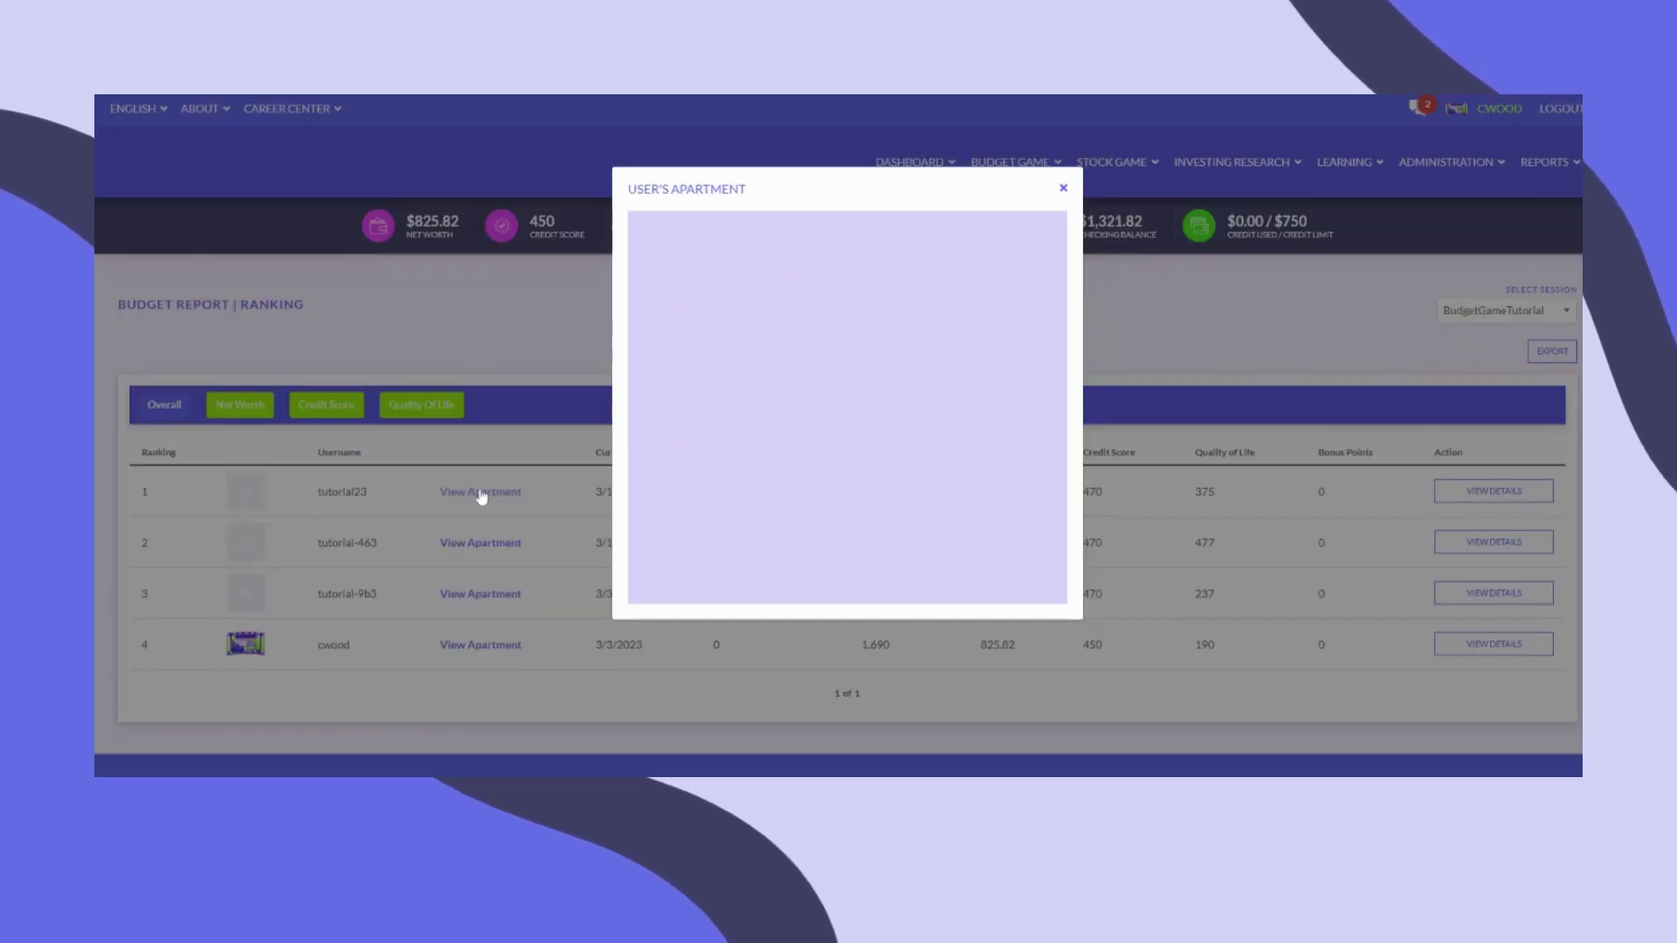